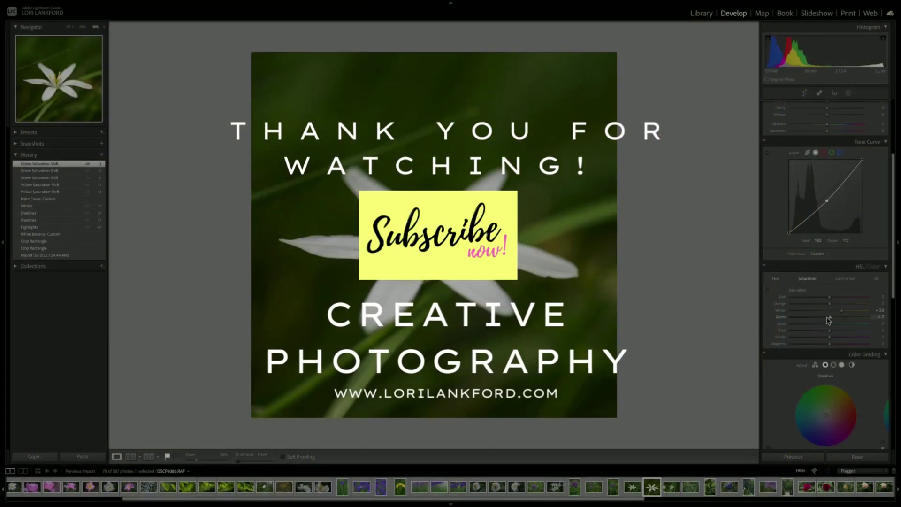
# Step: Tint the shadows with colour grading and adjust their saturation and luminance
pyautogui.moveTo(845, 306); pyautogui.dragTo(803, 306)
pyautogui.click(799, 297)
pyautogui.click(801, 306)
pyautogui.moveTo(826, 313); pyautogui.dragTo(814, 313)
pyautogui.click(849, 92)
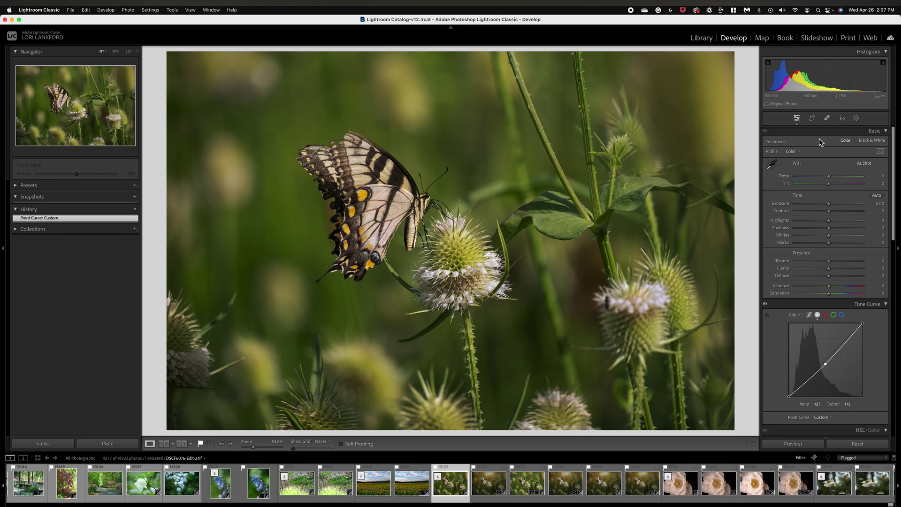
# Step: Draw a linear gradient mask from the top of the photo toward the butterfly
pyautogui.click(856, 119)
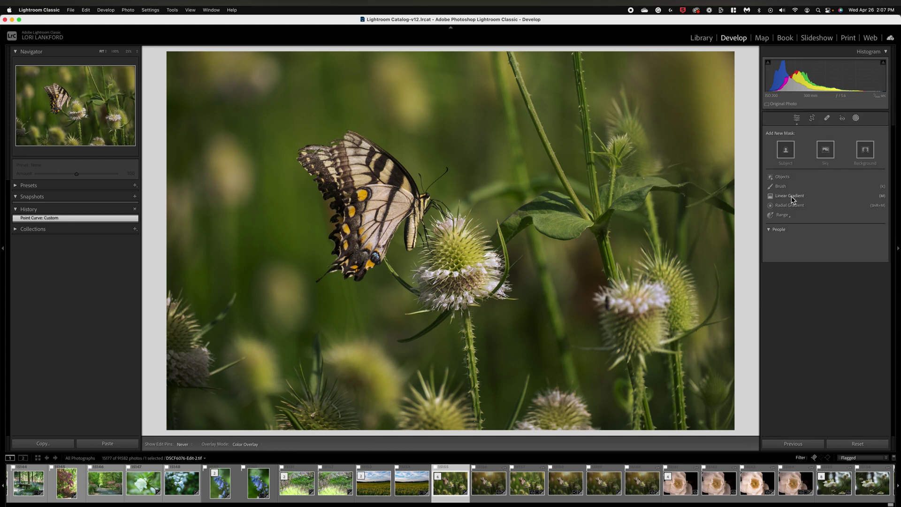
pyautogui.click(790, 196)
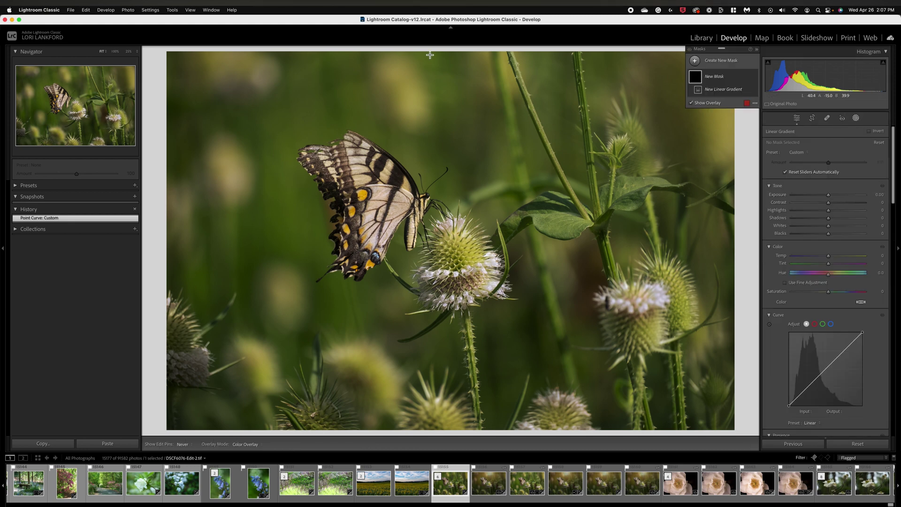
pyautogui.moveTo(430, 54); pyautogui.dragTo(371, 233)
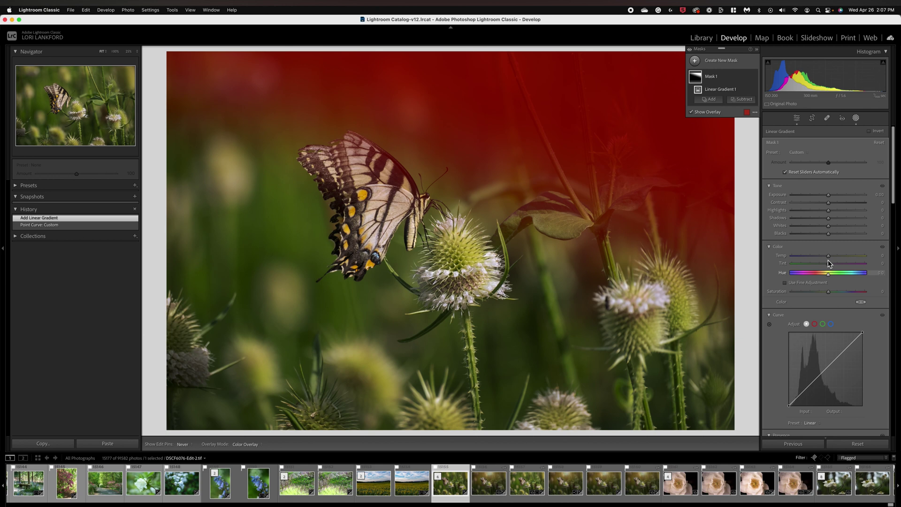
# Step: Set the gradient to Temp 53, Exposure 0.46, Hue -11.9 and Saturation -10
pyautogui.moveTo(828, 257); pyautogui.dragTo(848, 262)
pyautogui.moveTo(830, 197); pyautogui.dragTo(830, 197)
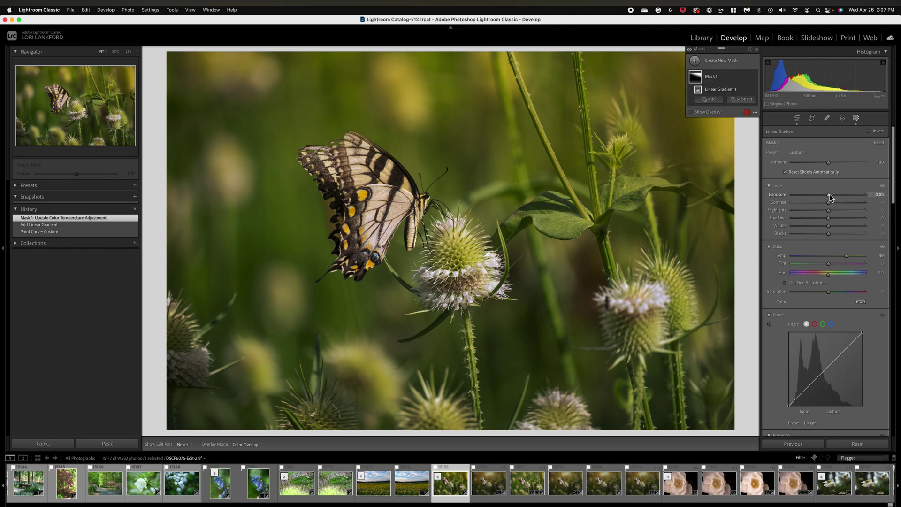
pyautogui.click(821, 292)
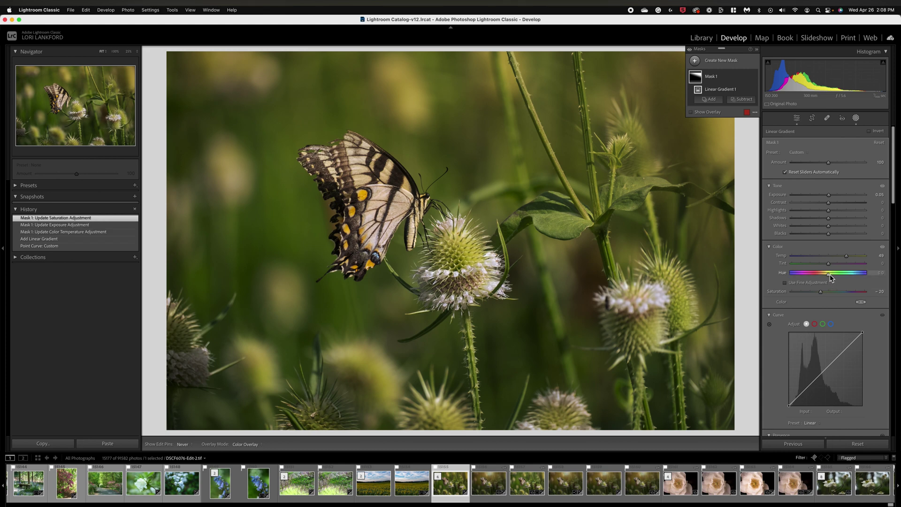
pyautogui.press('Up')
pyautogui.press('Up')
pyautogui.moveTo(829, 278); pyautogui.dragTo(847, 258)
pyautogui.moveTo(828, 194); pyautogui.dragTo(832, 195)
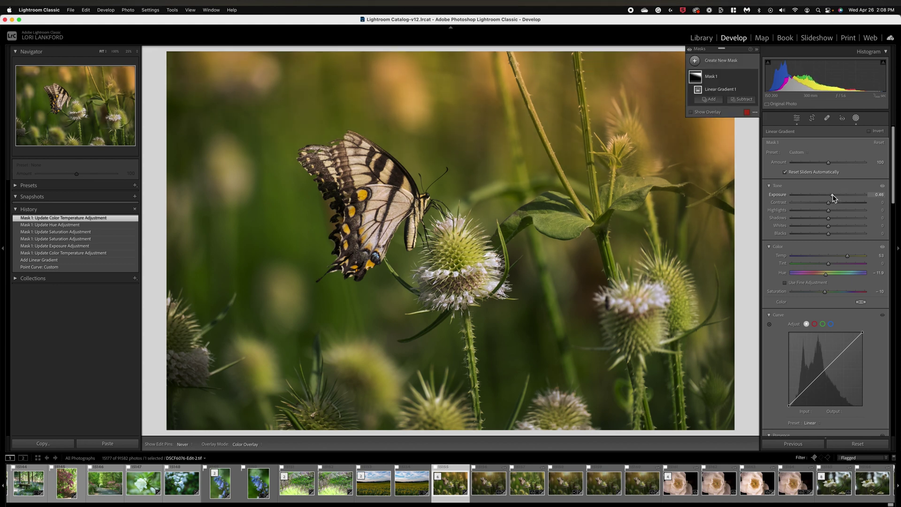
pyautogui.click(756, 49)
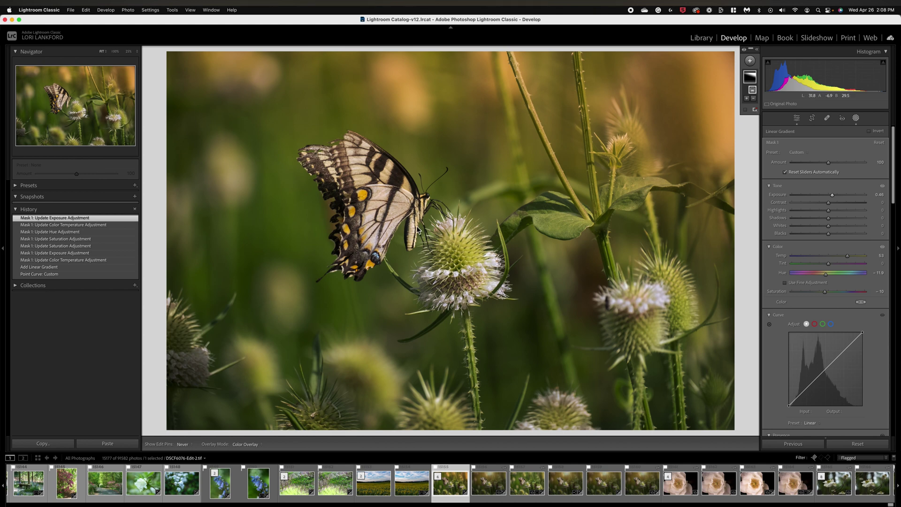
# Step: Add an inverted radial mask around the butterfly with Temp 67 and Exposure -0.97
pyautogui.click(857, 120)
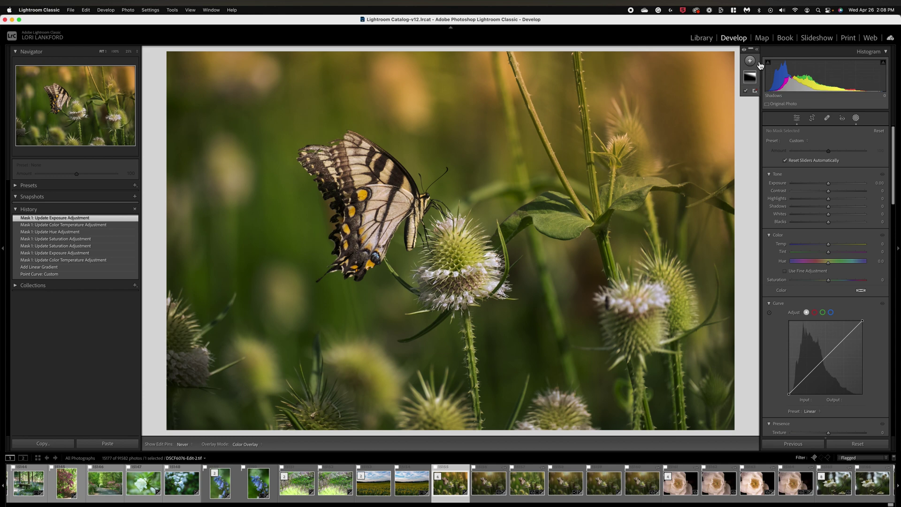
pyautogui.click(750, 61)
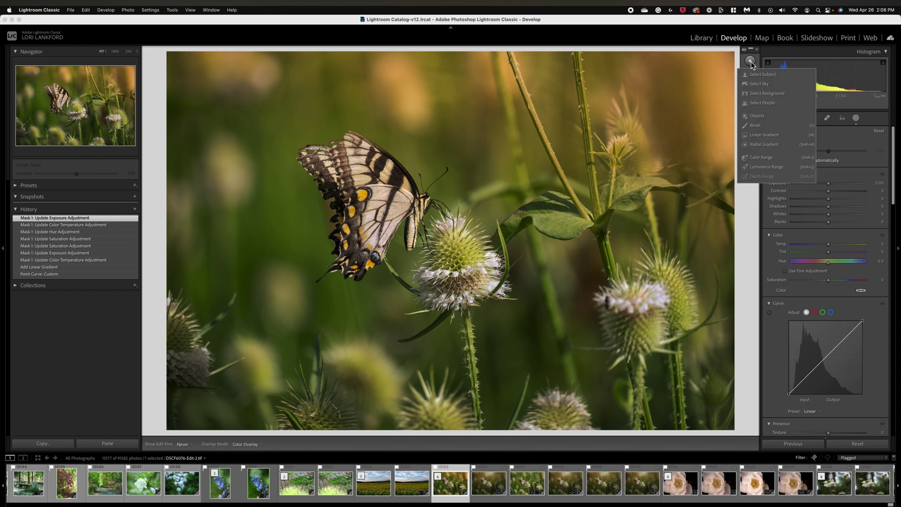
pyautogui.click(764, 145)
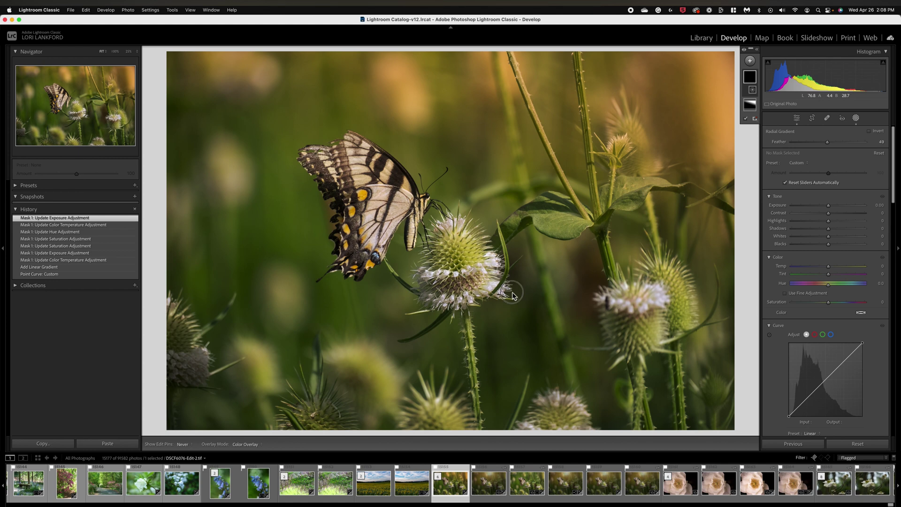
pyautogui.moveTo(420, 211); pyautogui.dragTo(703, 393)
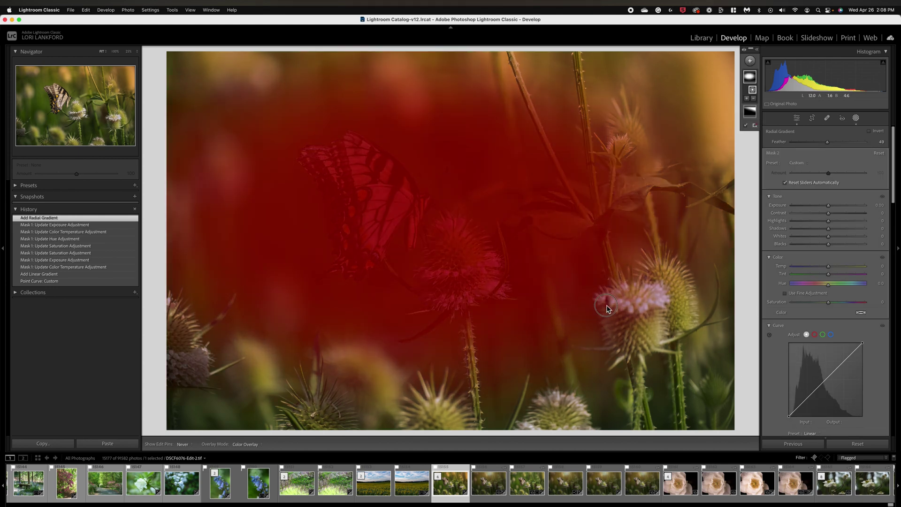
pyautogui.click(869, 131)
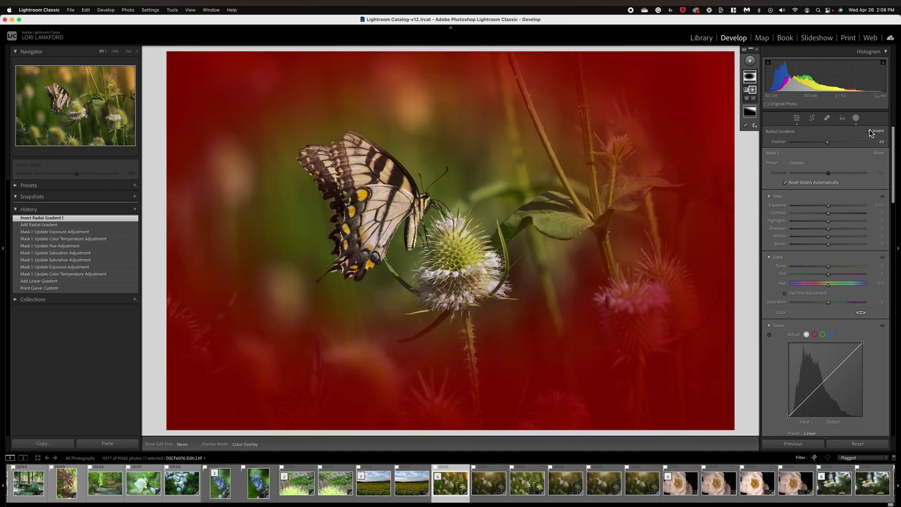
pyautogui.moveTo(828, 266); pyautogui.dragTo(831, 287)
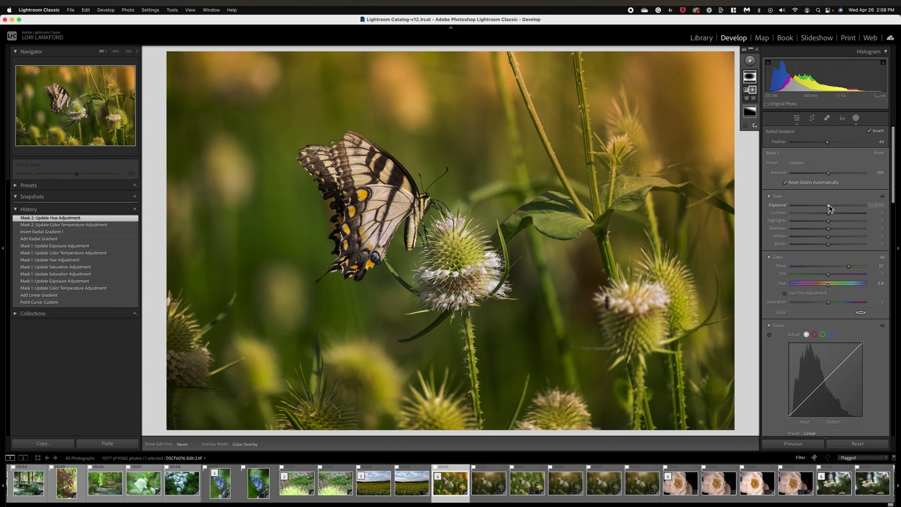
pyautogui.moveTo(828, 206); pyautogui.dragTo(825, 205)
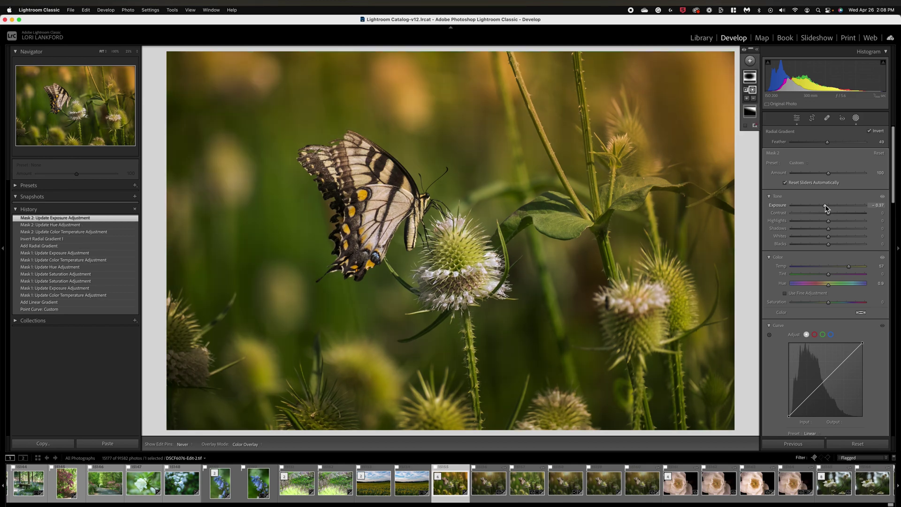
# Step: Compare before and after, then revert history to the Point Curve: Custom state
pyautogui.press('\\')
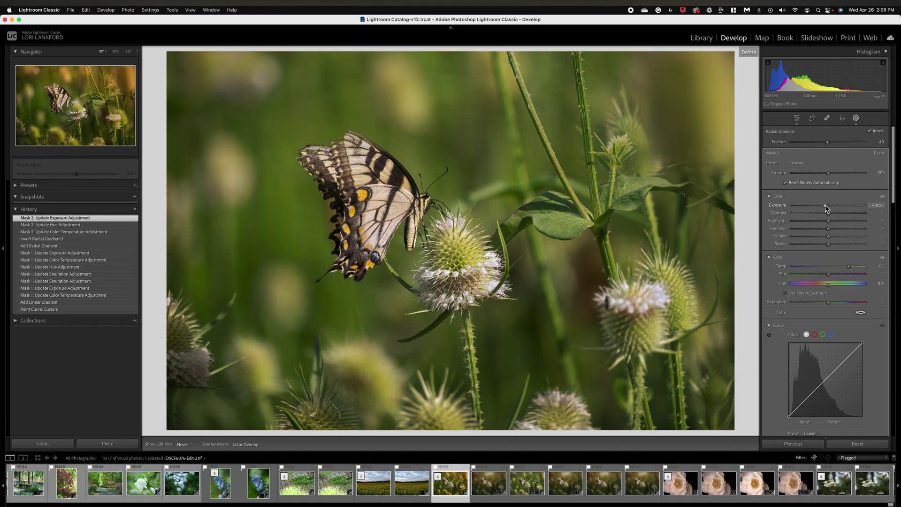
pyautogui.press('\\')
pyautogui.press('\\')
pyautogui.press('\\')
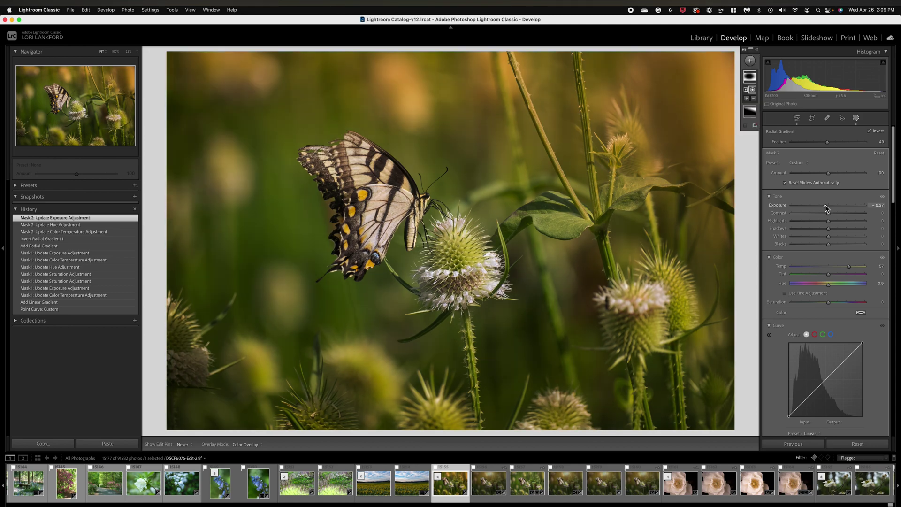
pyautogui.press('\\')
pyautogui.press('\\')
pyautogui.click(64, 310)
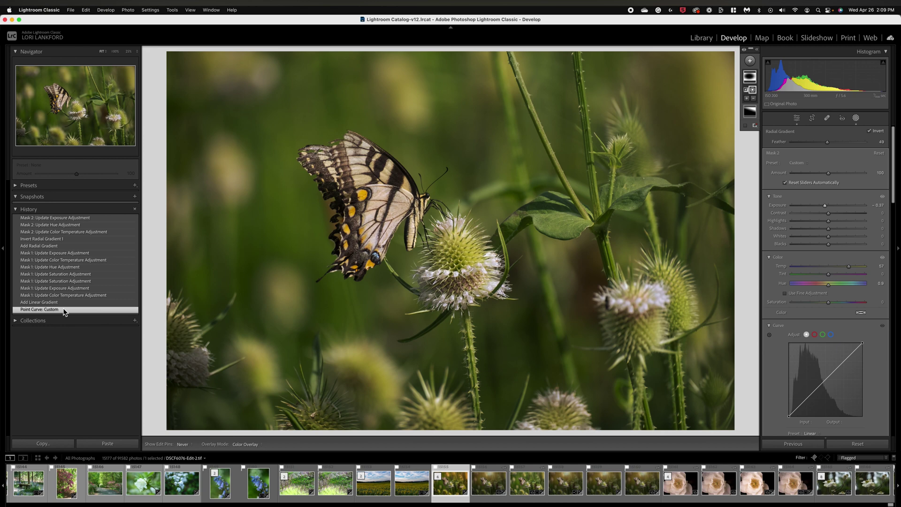
# Step: Send a copy with Lightroom adjustments to Topaz Studio 2
pyautogui.rightClick(469, 272)
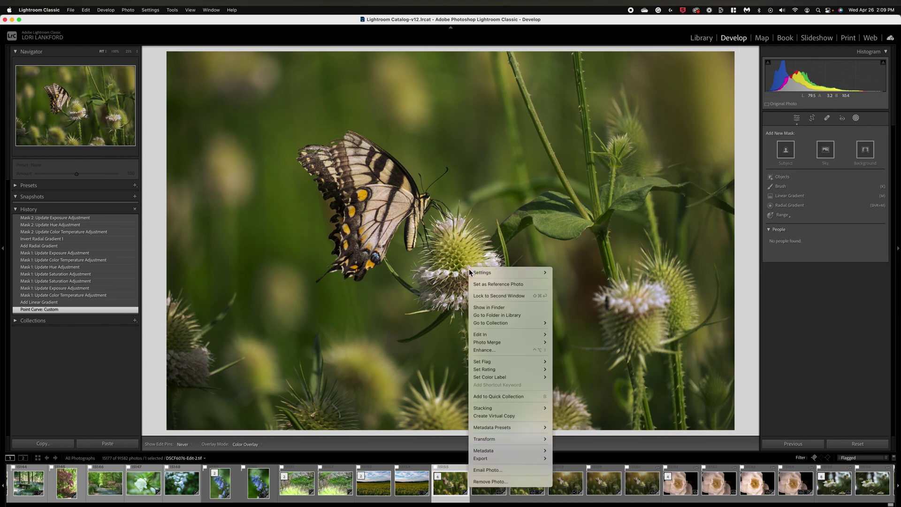
pyautogui.moveTo(503, 335)
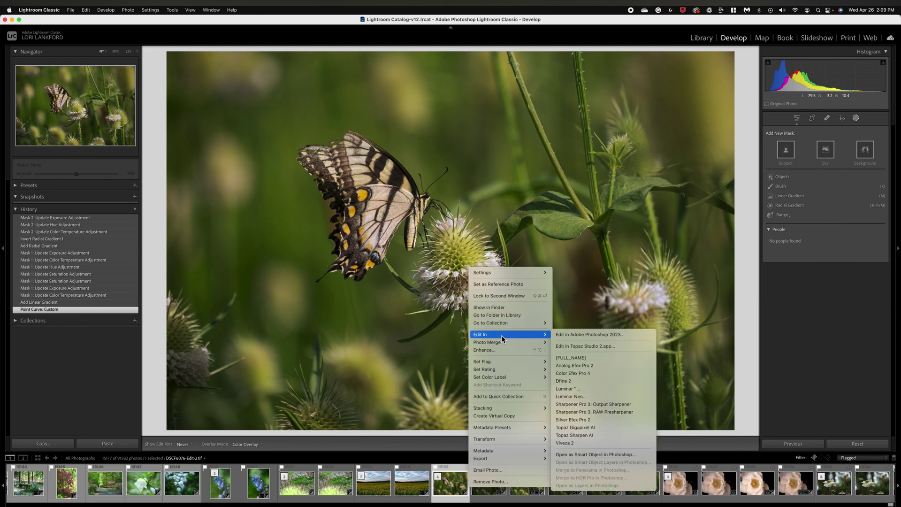
pyautogui.click(598, 346)
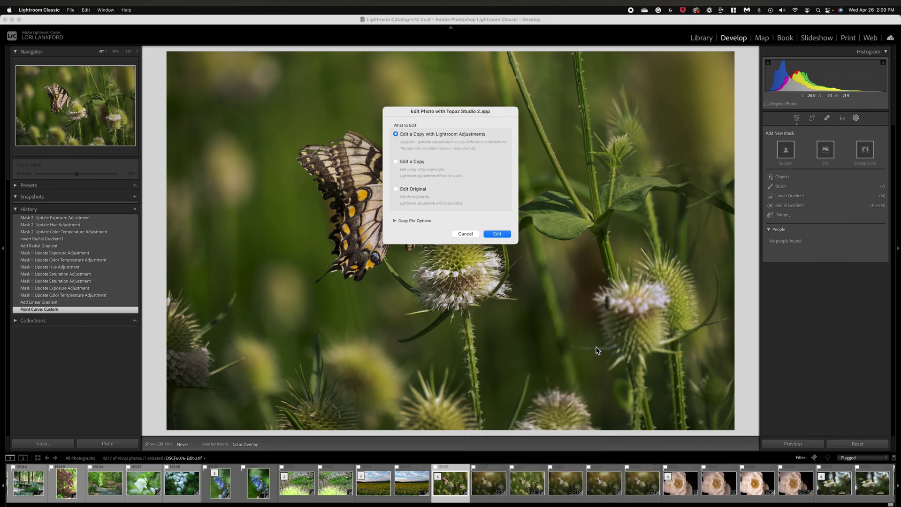
pyautogui.click(498, 235)
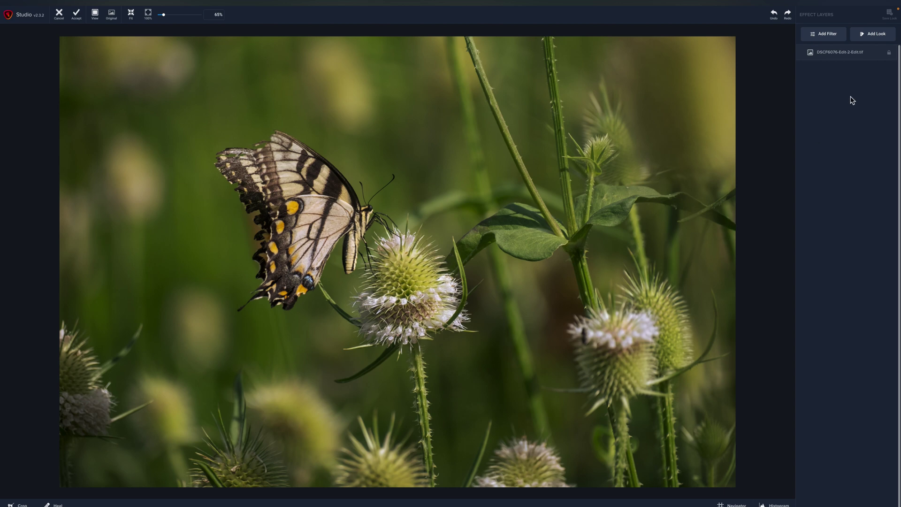
# Step: Add a Texture layer using the Light Leaks 'A Light at the End' texture at 0.32 opacity
pyautogui.click(827, 35)
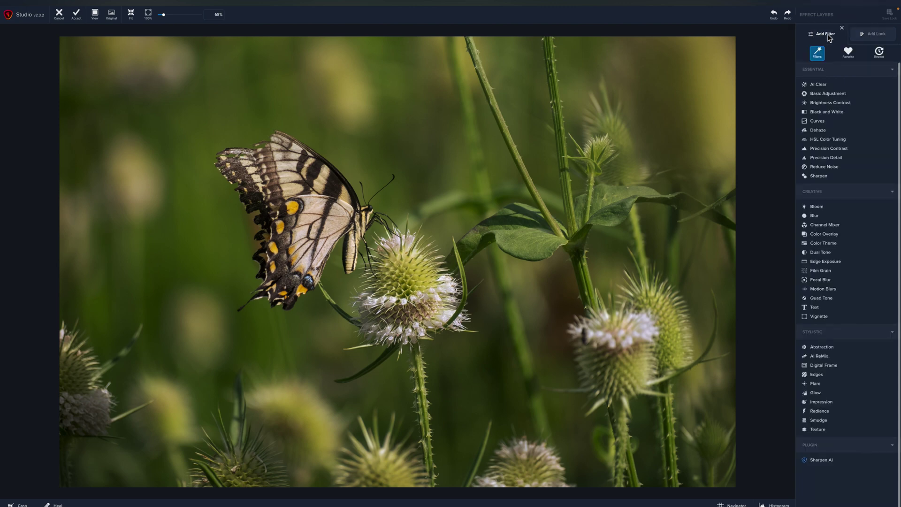
pyautogui.click(817, 430)
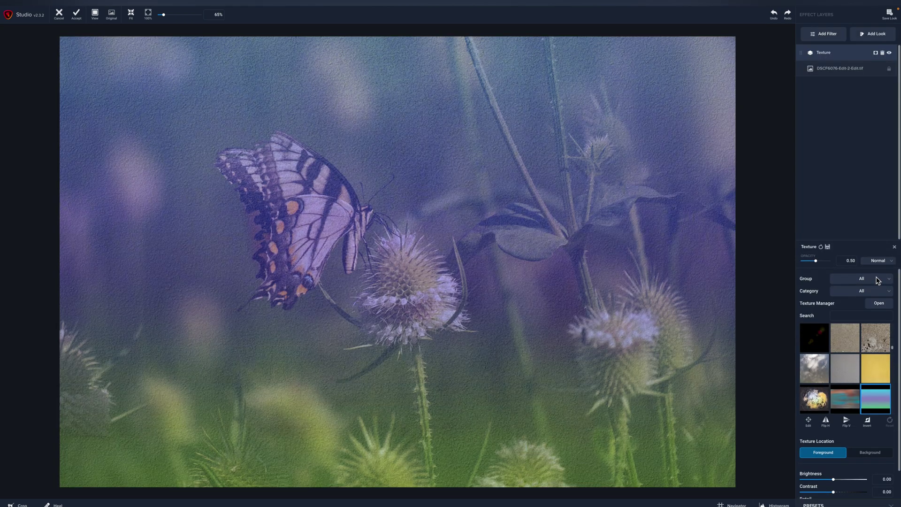
pyautogui.click(876, 280)
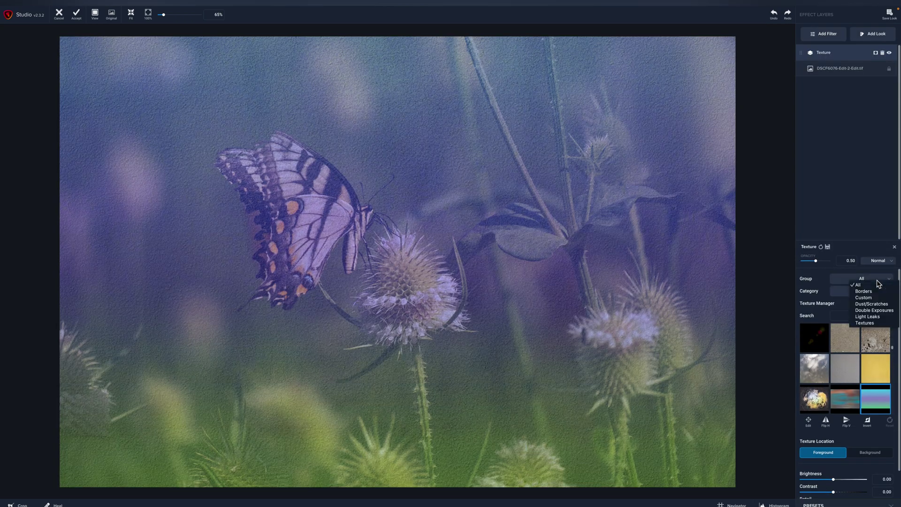
pyautogui.click(874, 317)
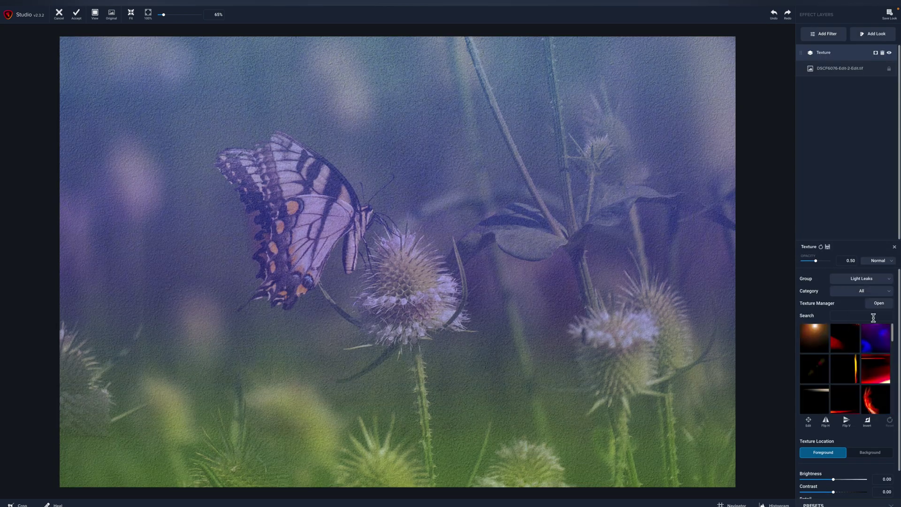
pyautogui.click(814, 341)
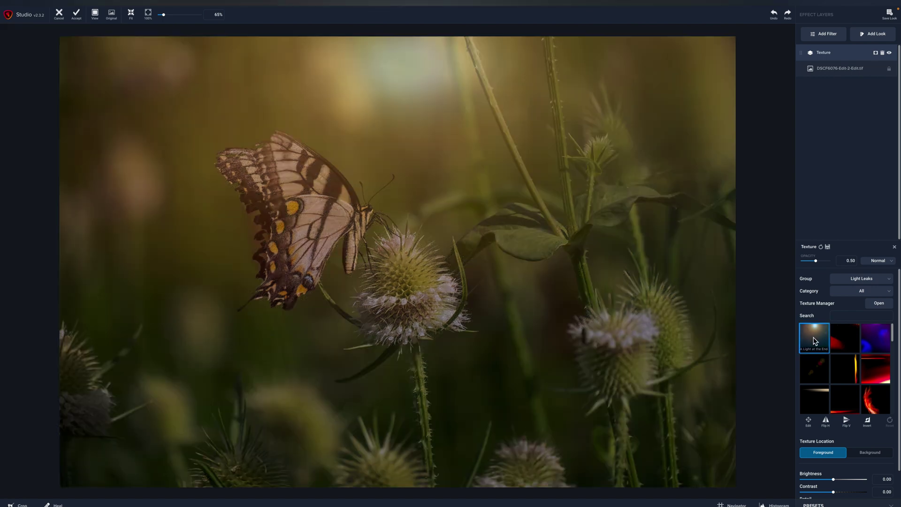
pyautogui.moveTo(815, 260); pyautogui.dragTo(815, 261)
# Step: Keep the texture location at Foreground and lower its opacity to 0.46
pyautogui.scroll(-1, 844, 425)
pyautogui.scroll(-1, 844, 426)
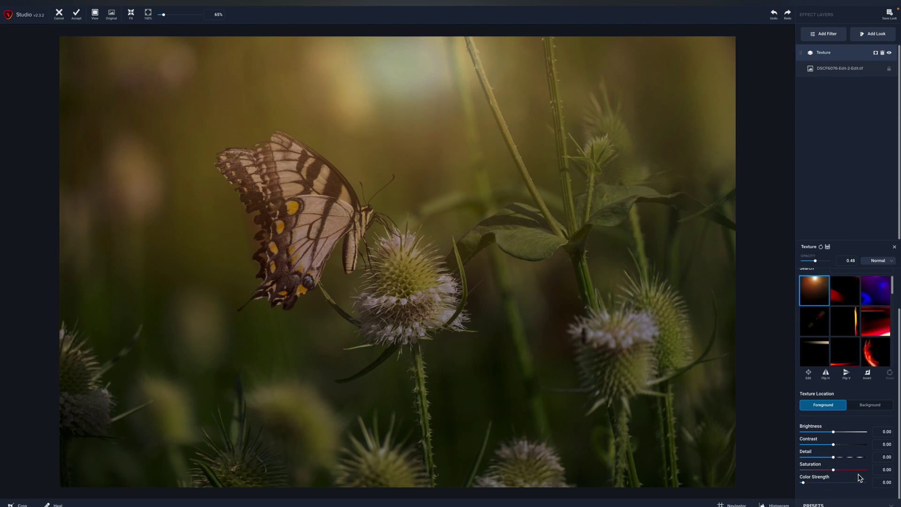
pyautogui.click(867, 407)
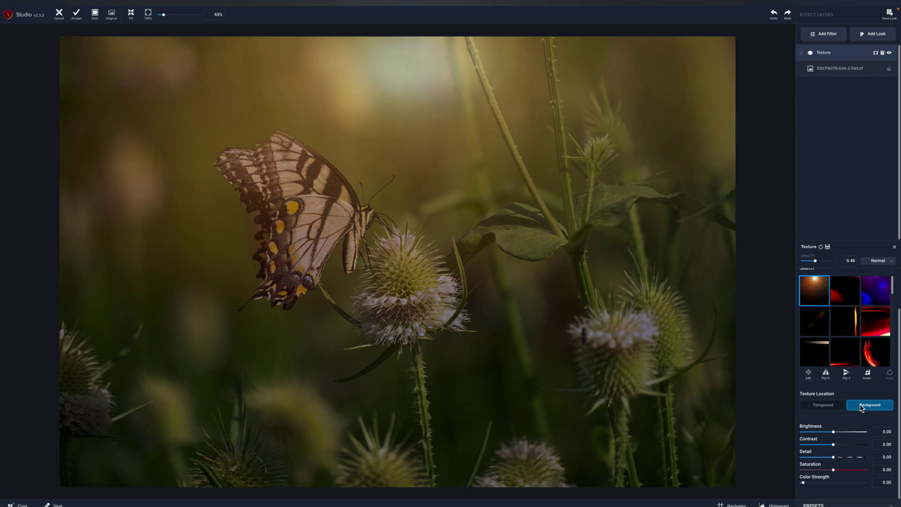
pyautogui.click(829, 406)
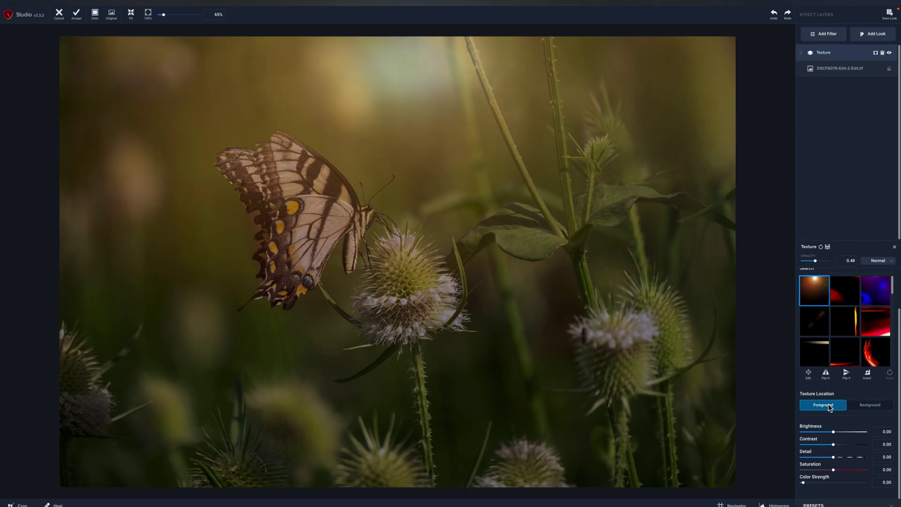
pyautogui.moveTo(815, 260); pyautogui.dragTo(815, 263)
# Step: Mask the Texture layer with a round spot centred on the butterfly, transparency 0.56
pyautogui.click(876, 53)
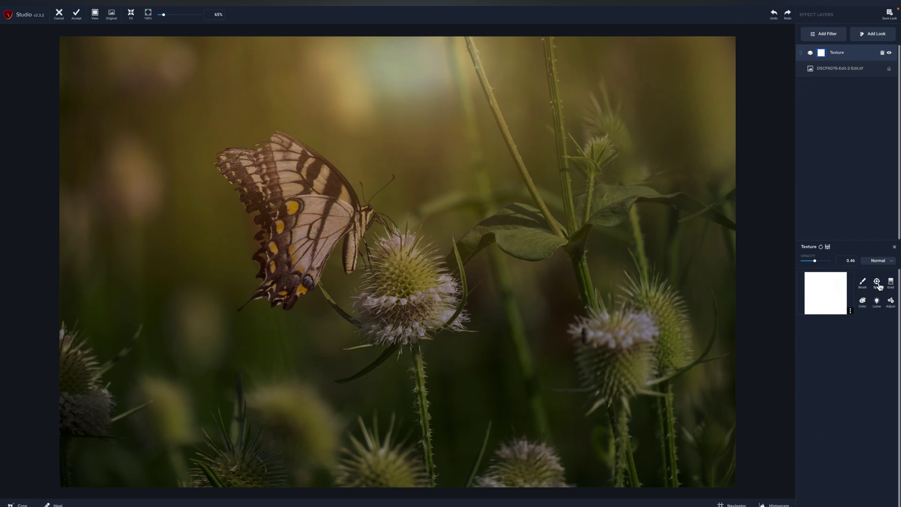
pyautogui.click(877, 283)
pyautogui.moveTo(398, 262); pyautogui.dragTo(306, 224)
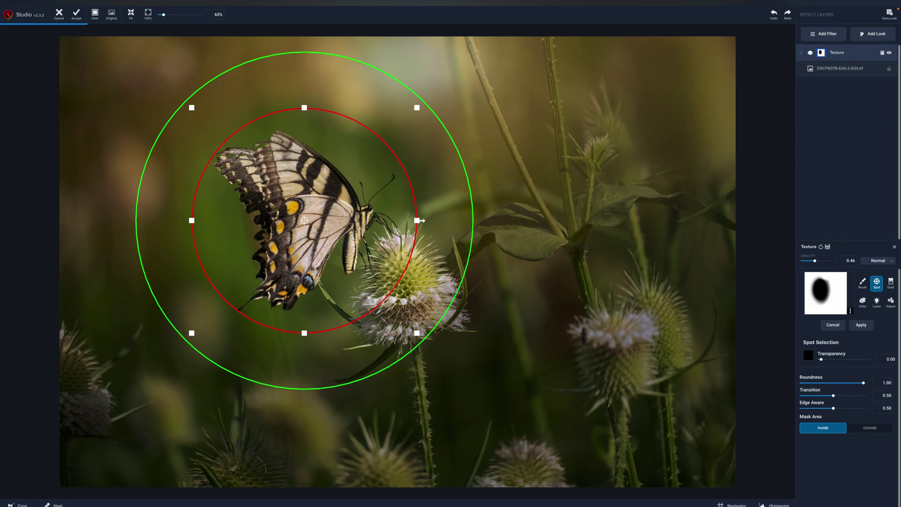
pyautogui.moveTo(402, 222); pyautogui.dragTo(374, 221)
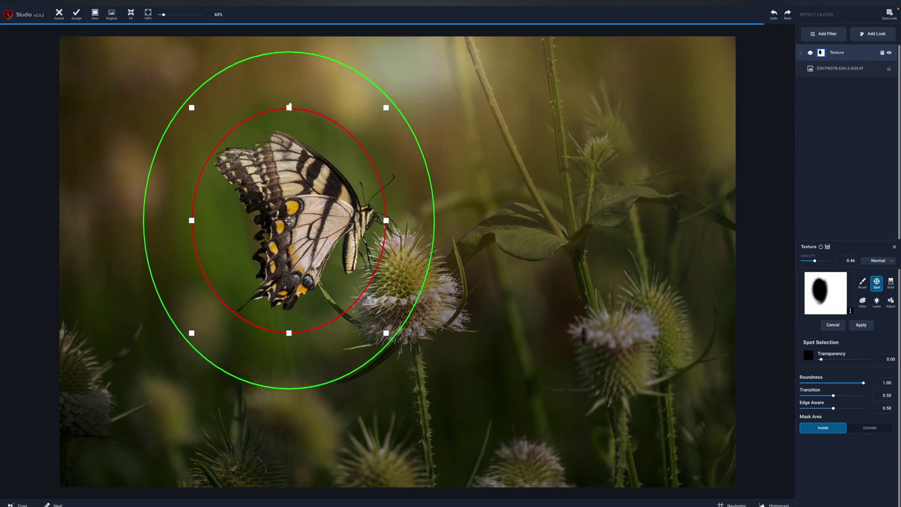
pyautogui.moveTo(290, 115); pyautogui.dragTo(292, 148)
pyautogui.moveTo(322, 214); pyautogui.dragTo(345, 214)
pyautogui.moveTo(821, 359); pyautogui.dragTo(847, 362)
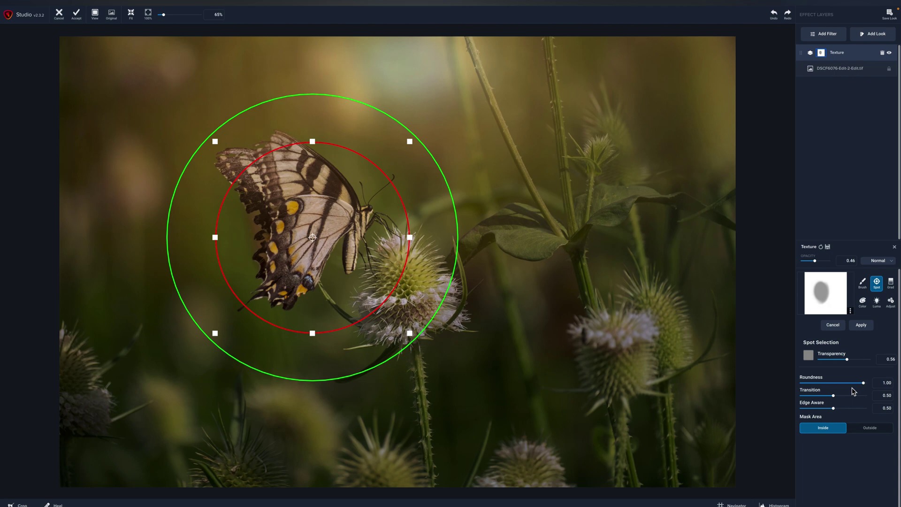
pyautogui.click(894, 247)
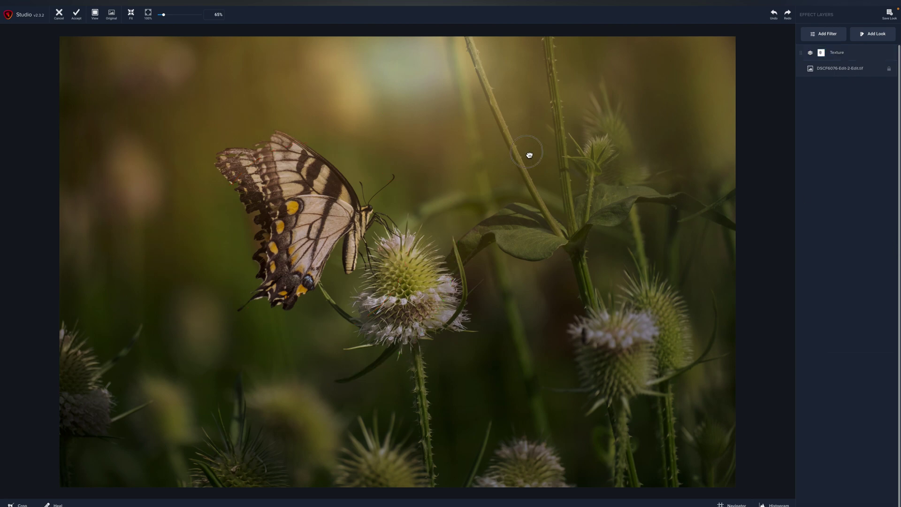
# Step: Compare the edit against the original photo, then return to Lightroom Classic
pyautogui.press('\\')
pyautogui.press('\\')
pyautogui.press('\\')
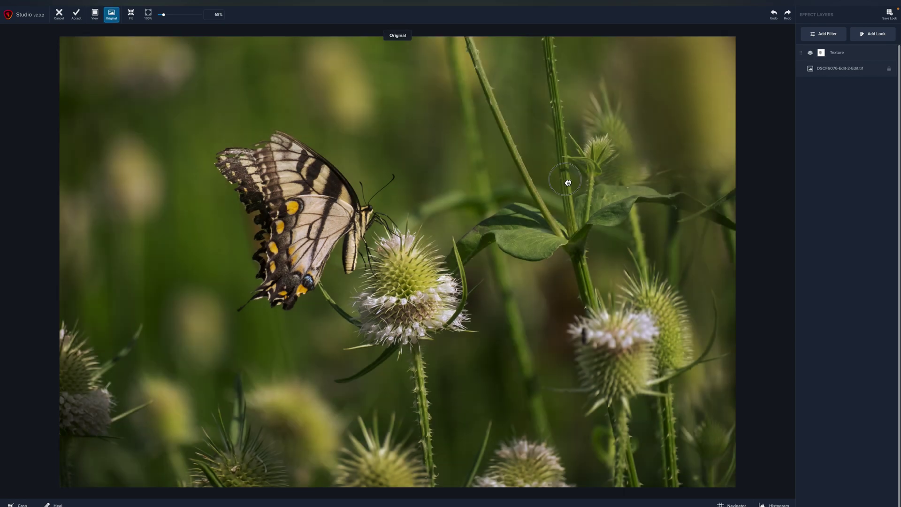
pyautogui.press('\\')
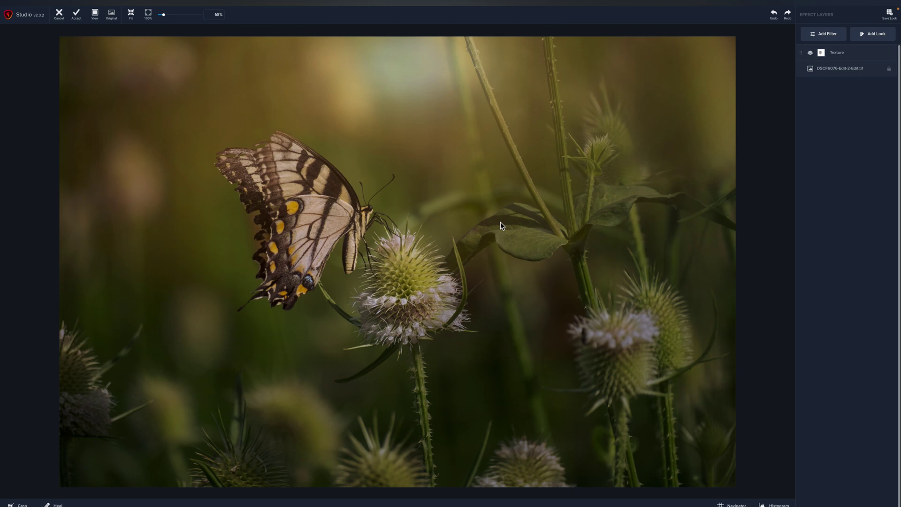
pyautogui.press('\\')
pyautogui.press('\\')
pyautogui.moveTo(650, 501)
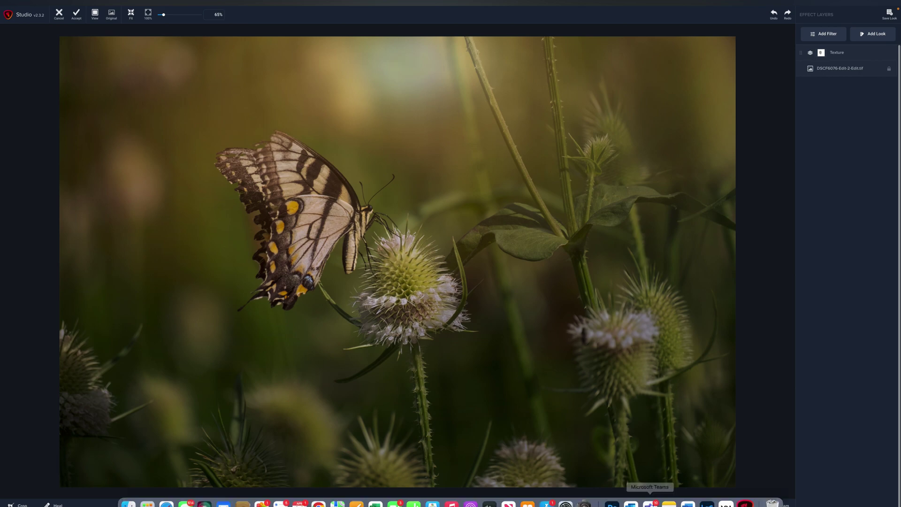
pyautogui.click(708, 499)
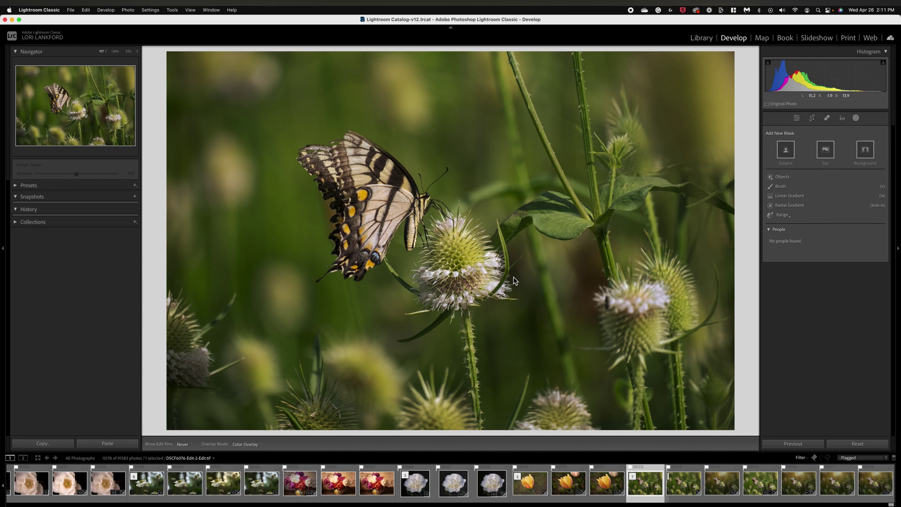
# Step: Send a copy with Lightroom adjustments to Adobe Photoshop 2023
pyautogui.rightClick(538, 282)
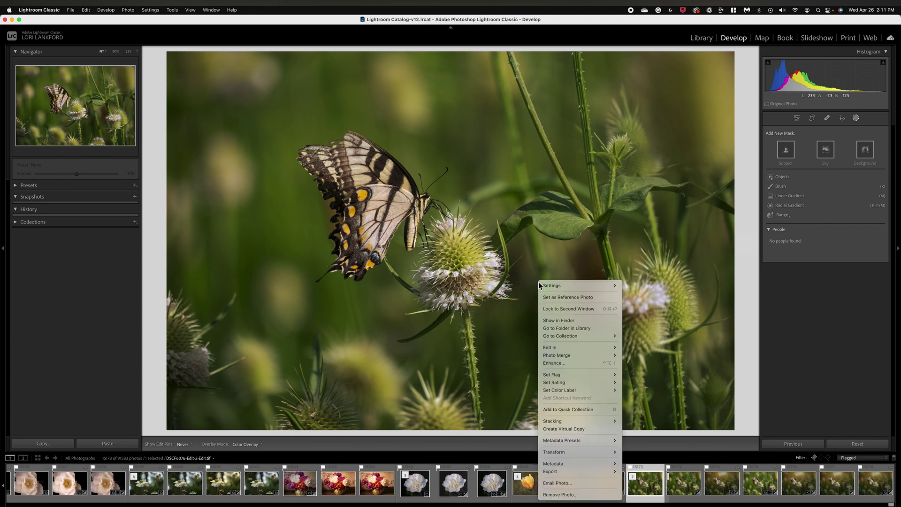
pyautogui.moveTo(561, 347)
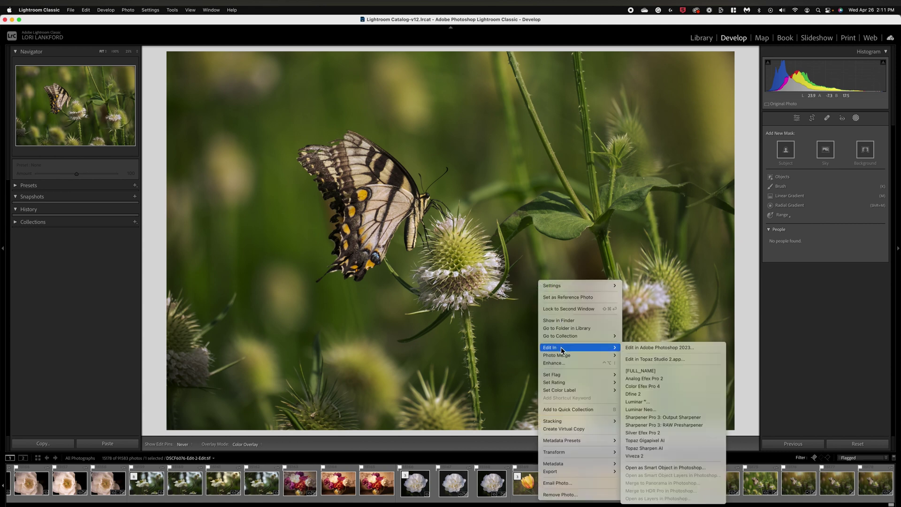
pyautogui.click(642, 347)
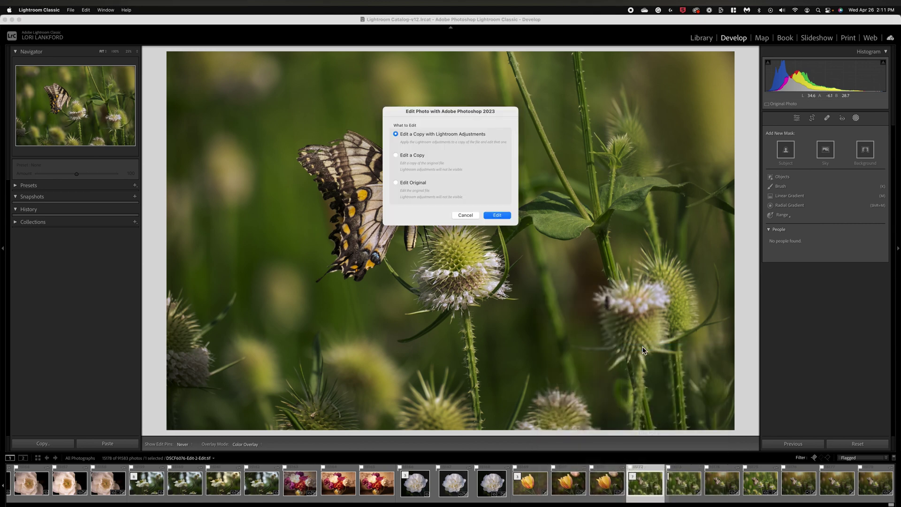
pyautogui.click(496, 216)
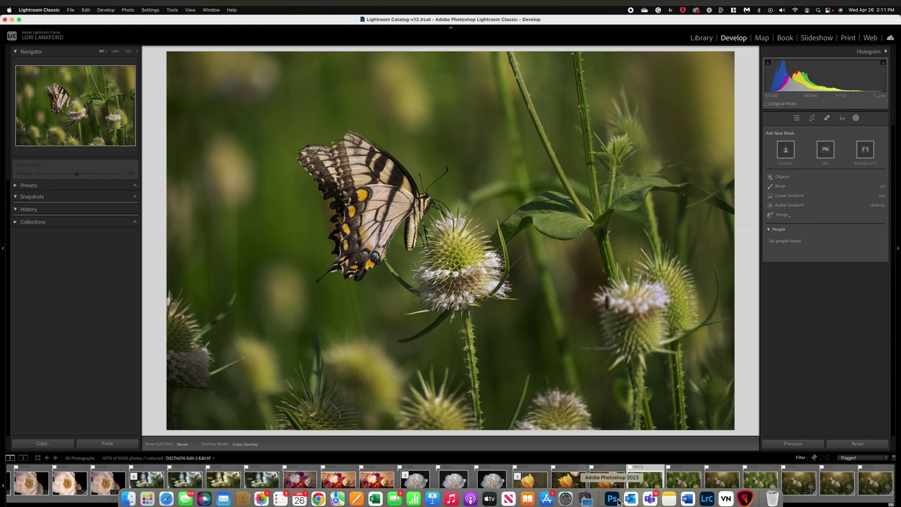
# Step: In Photoshop, cycle the open documents, duplicate the top layer, and return to the butterfly document
pyautogui.click(612, 498)
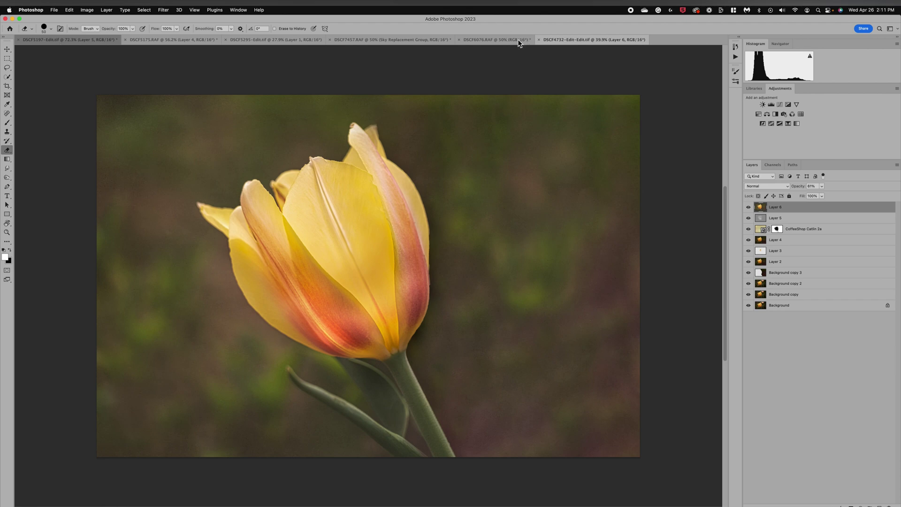
pyautogui.hotkey('ctrl', 'Tab')
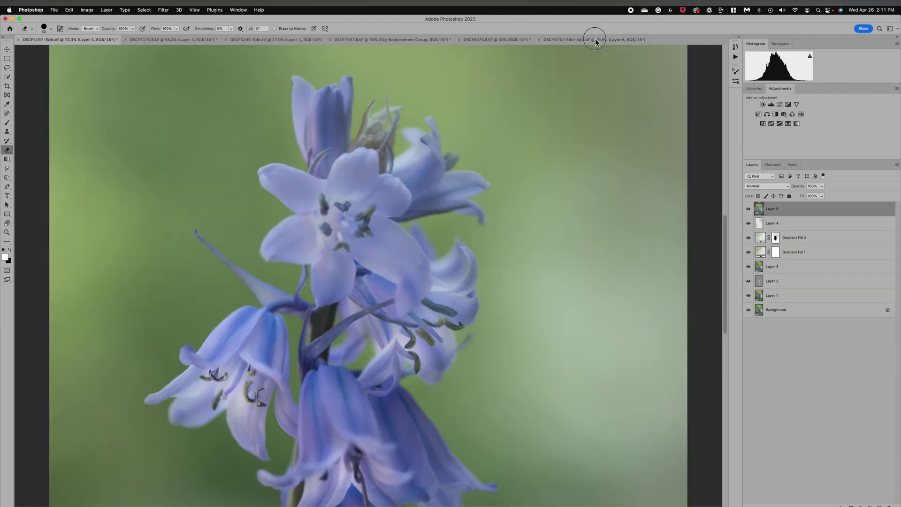
pyautogui.hotkey('ctrl', 'shift', 'Tab')
pyautogui.hotkey('ctrl', 'shift', 'Tab')
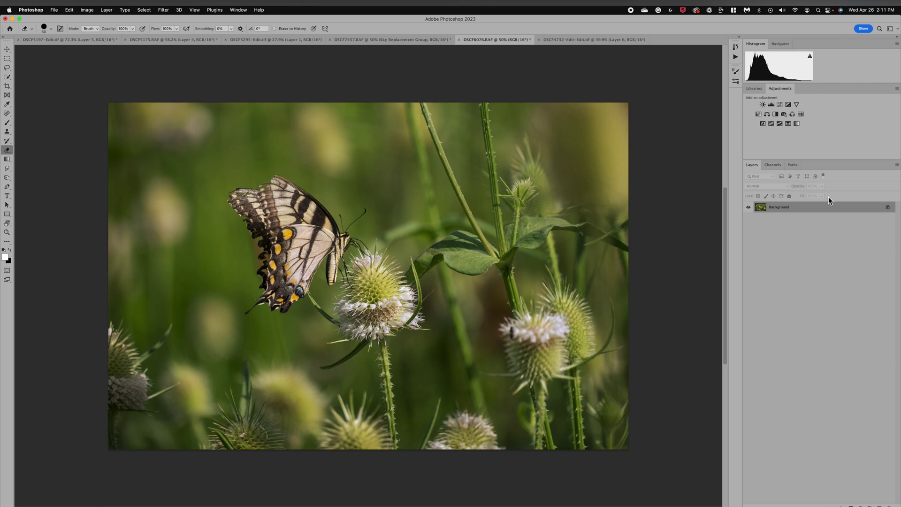
pyautogui.hotkey('ctrl', 'Tab')
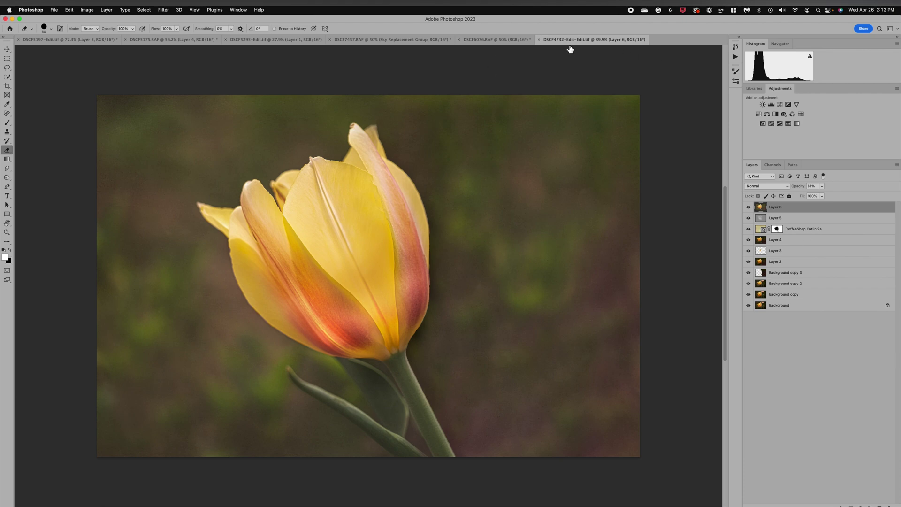
pyautogui.press('super+j')
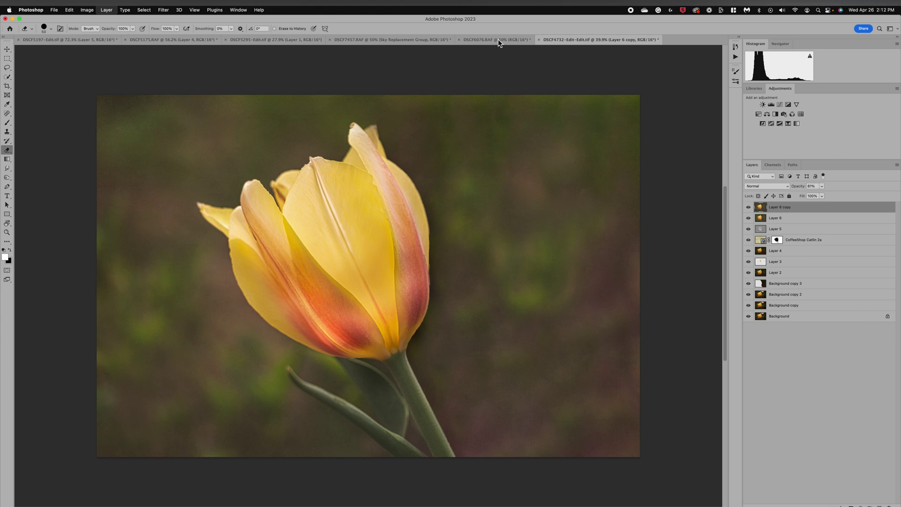
pyautogui.click(499, 40)
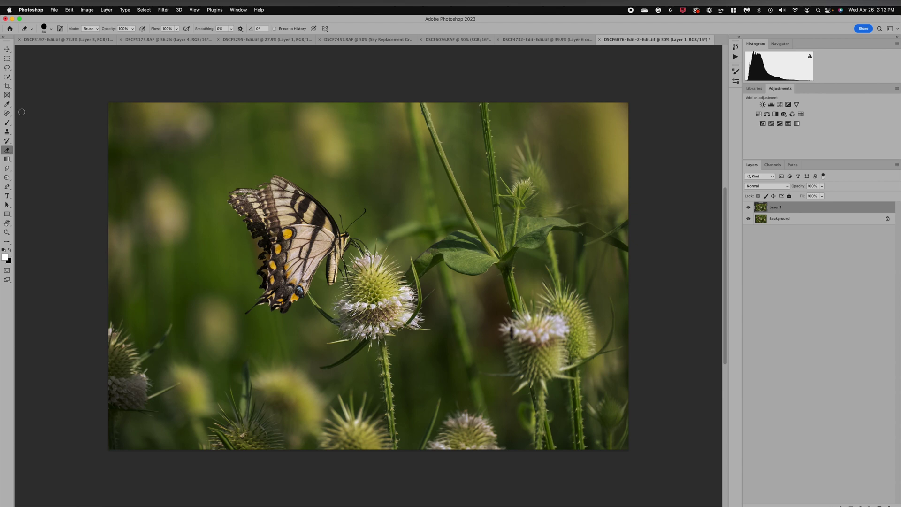
# Step: Sample an olive from the photo and brighten the foreground colour to golden yellow #c9be45
pyautogui.click(6, 105)
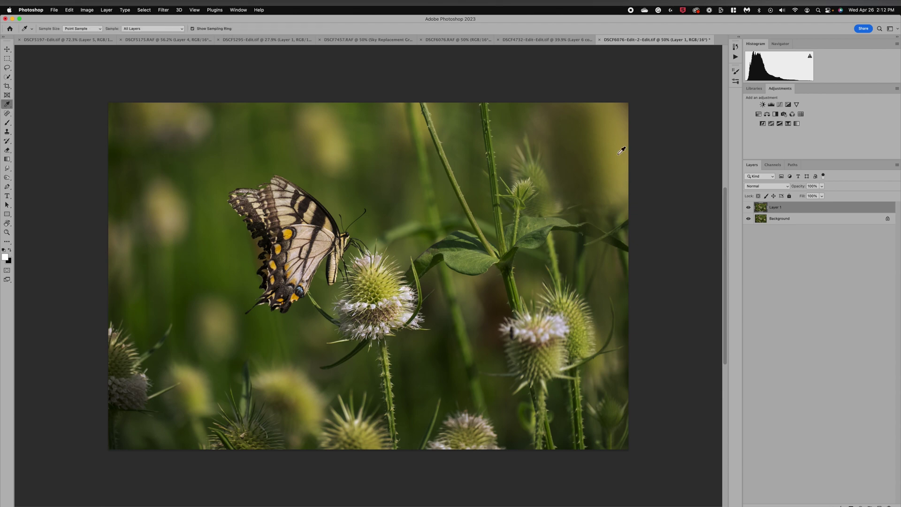
pyautogui.click(618, 120)
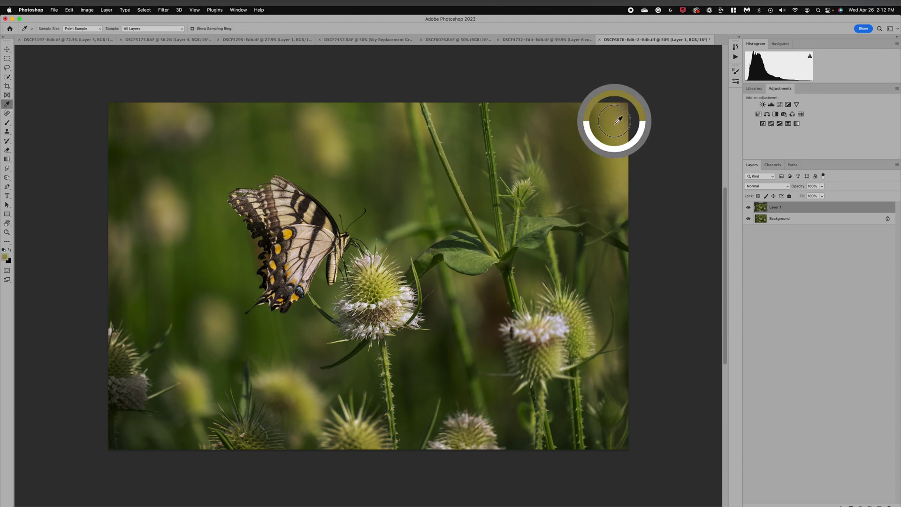
pyautogui.click(6, 257)
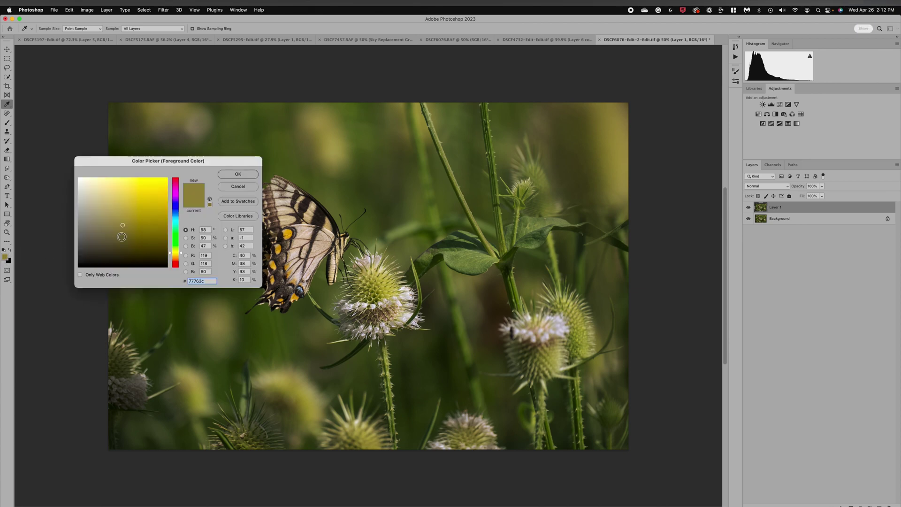
pyautogui.click(115, 213)
pyautogui.click(120, 208)
pyautogui.moveTo(121, 208); pyautogui.dragTo(127, 186)
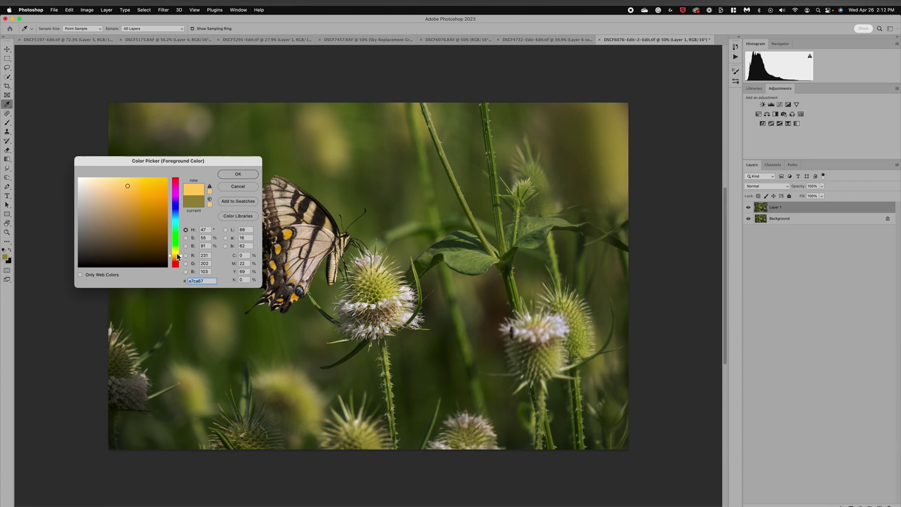
pyautogui.click(137, 196)
pyautogui.click(225, 174)
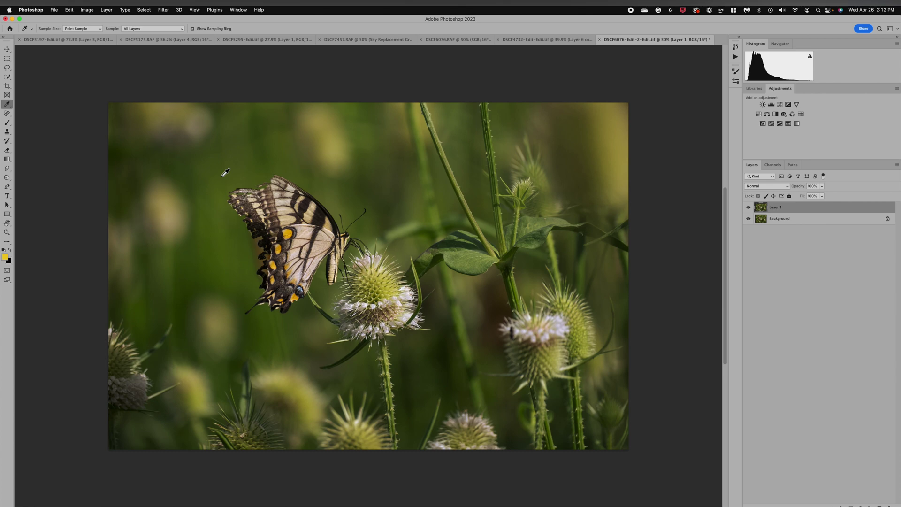
# Step: Add a yellow Gradient Fill layer angled about -131° from the upper right, at 25% opacity
pyautogui.click(860, 505)
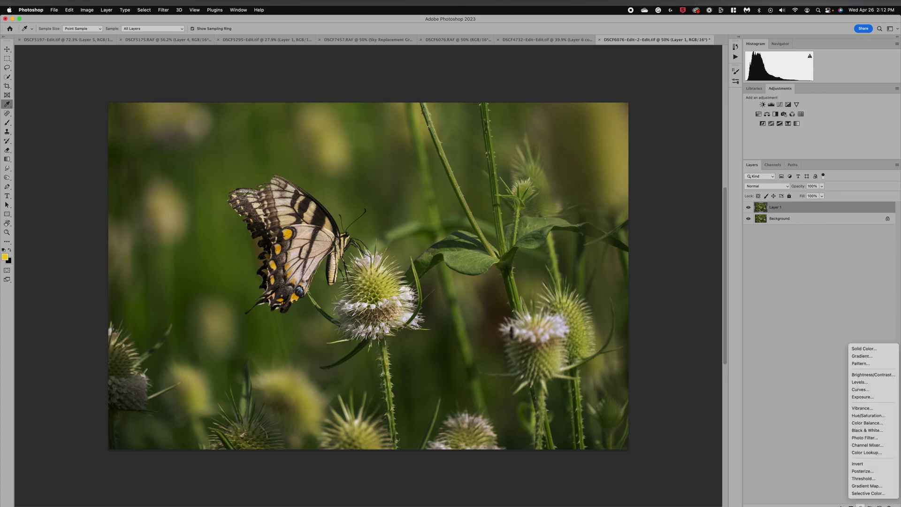
pyautogui.click(871, 356)
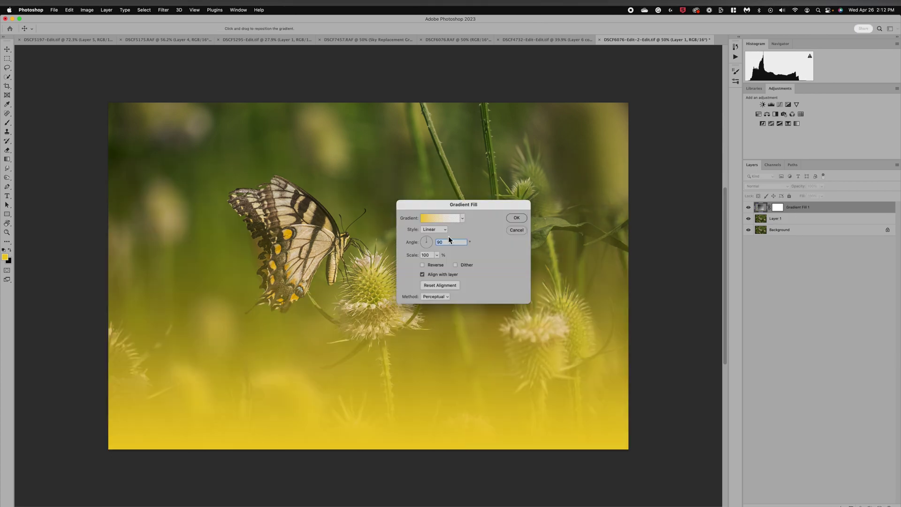
pyautogui.moveTo(427, 241); pyautogui.dragTo(422, 251)
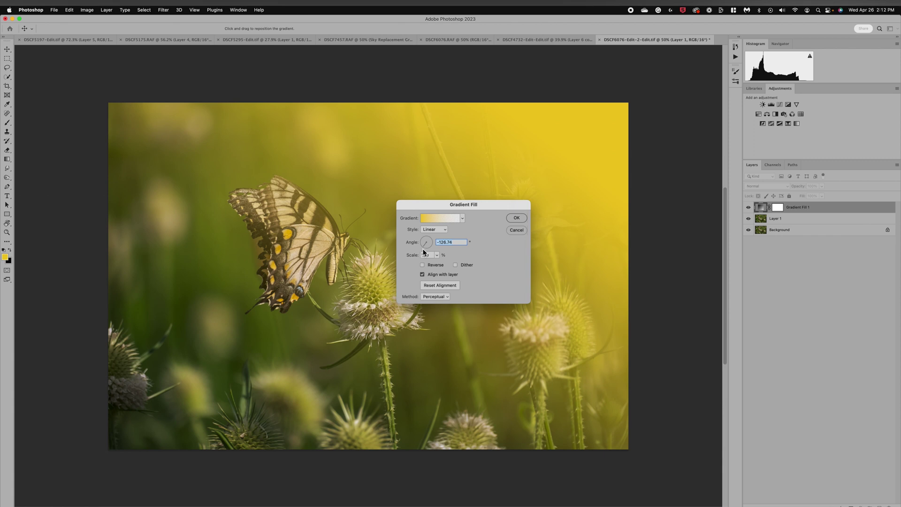
pyautogui.moveTo(423, 247); pyautogui.dragTo(425, 252)
pyautogui.click(517, 217)
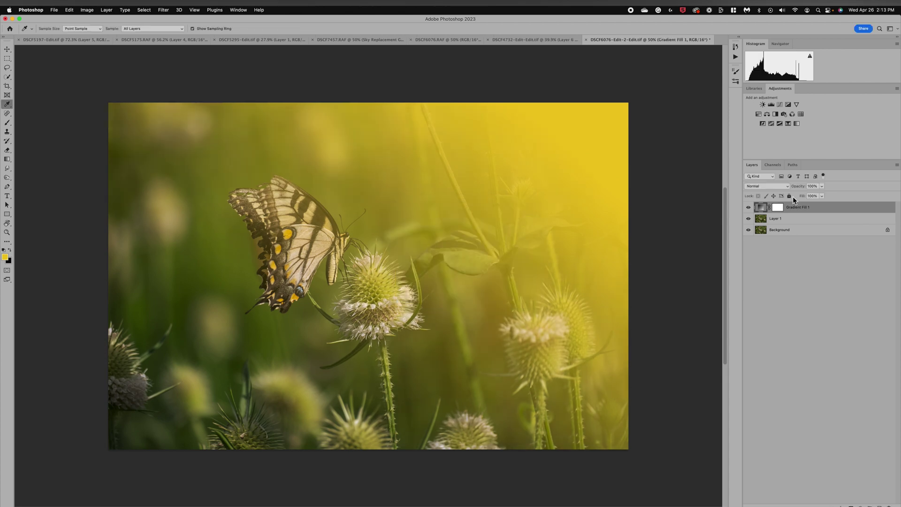
pyautogui.click(822, 186)
pyautogui.moveTo(810, 193); pyautogui.dragTo(798, 195)
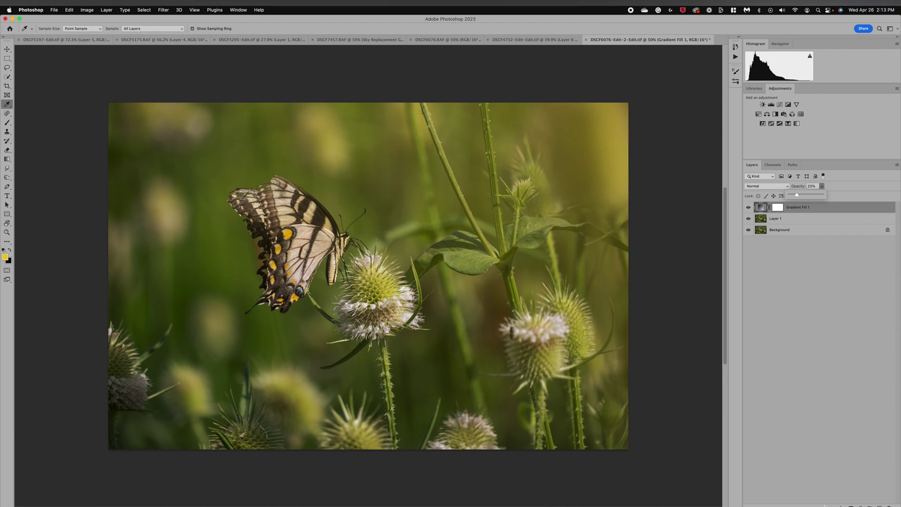
# Step: Set the foreground colour to a pale yellow
pyautogui.click(5, 256)
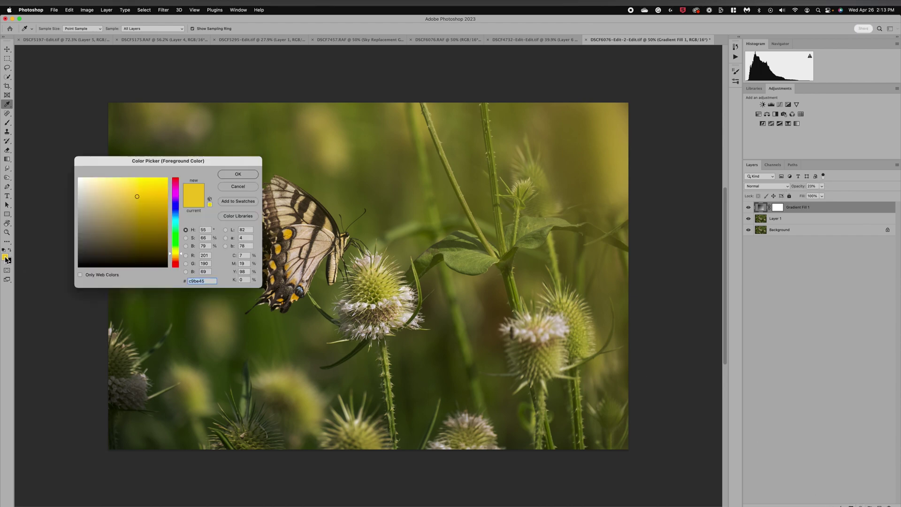
pyautogui.click(125, 200)
pyautogui.click(122, 190)
pyautogui.click(238, 173)
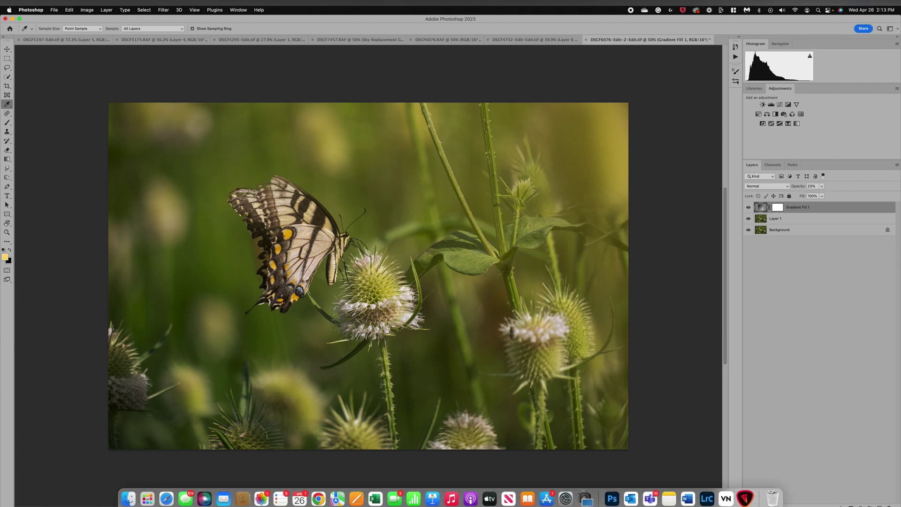
# Step: Add a second Gradient Fill layer glowing down from the top, faded to 15% opacity
pyautogui.click(860, 505)
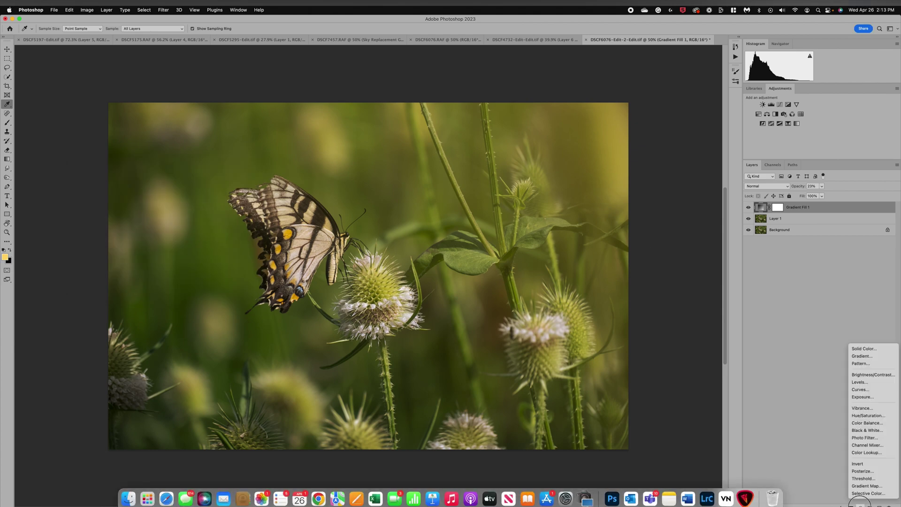
pyautogui.click(861, 356)
pyautogui.moveTo(426, 243); pyautogui.dragTo(426, 250)
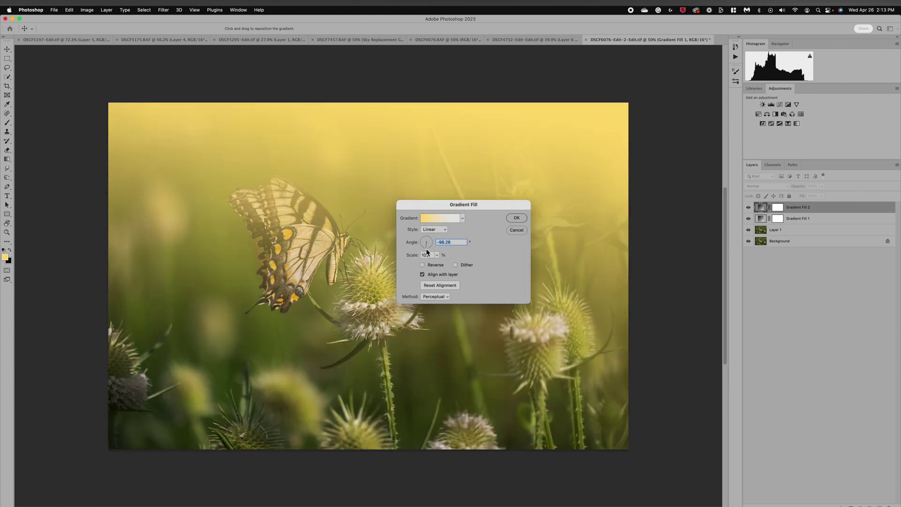
pyautogui.click(517, 217)
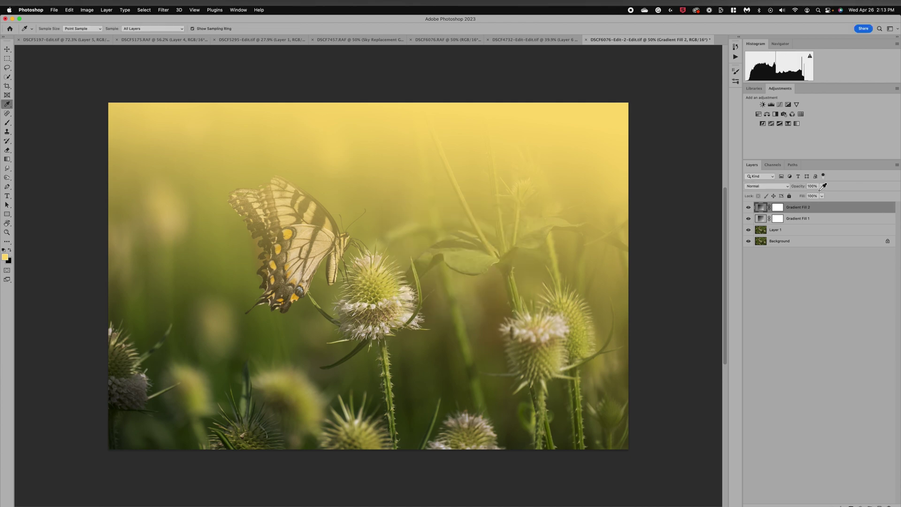
pyautogui.click(822, 186)
pyautogui.moveTo(824, 193); pyautogui.dragTo(798, 193)
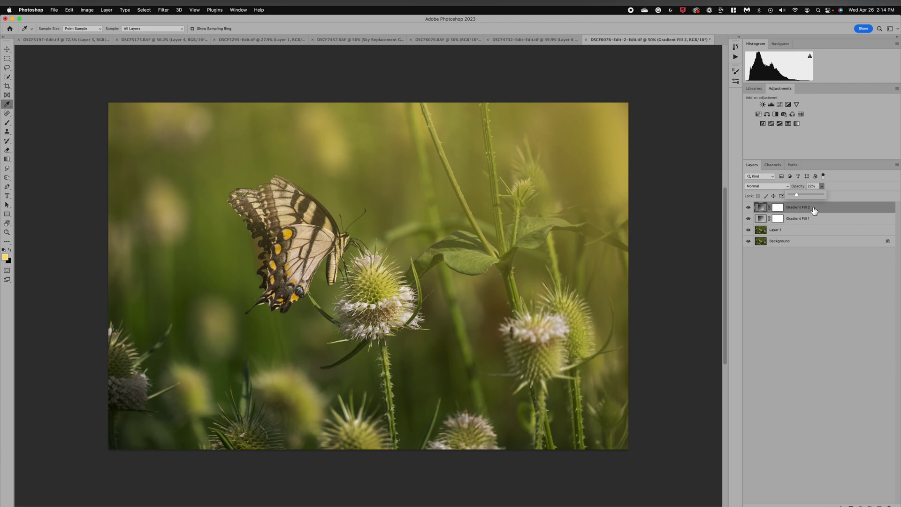
pyautogui.moveTo(797, 197); pyautogui.dragTo(797, 197)
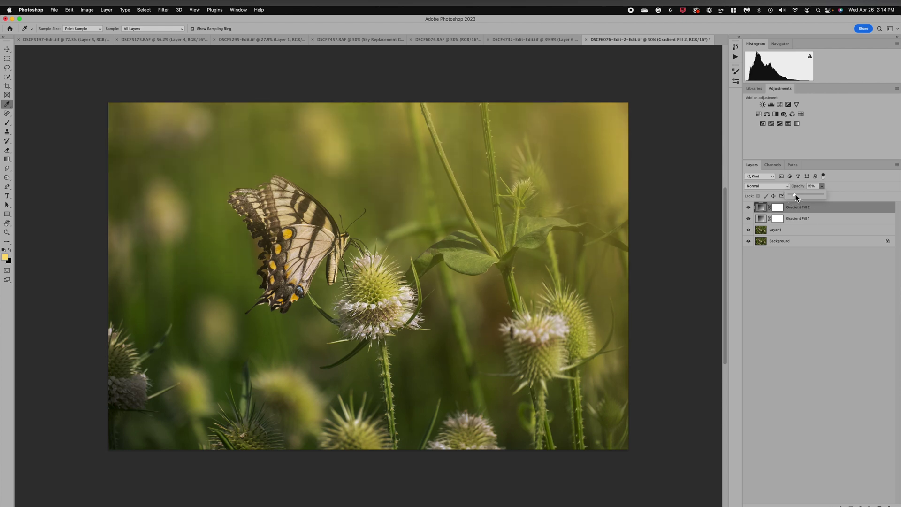
pyautogui.moveTo(744, 498)
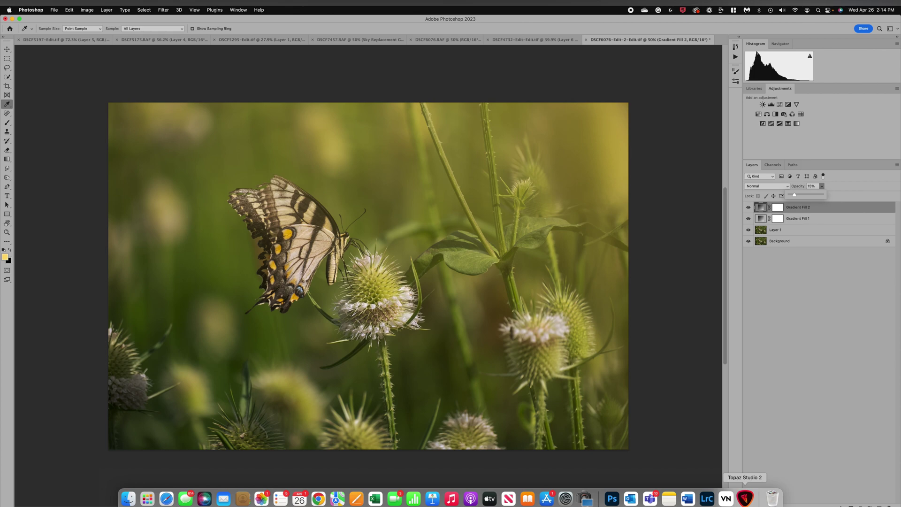
# Step: From Lightroom Classic, Edit In Luminar Neo using 'Edit a Copy with Lightroom Adjustments'
pyautogui.click(706, 499)
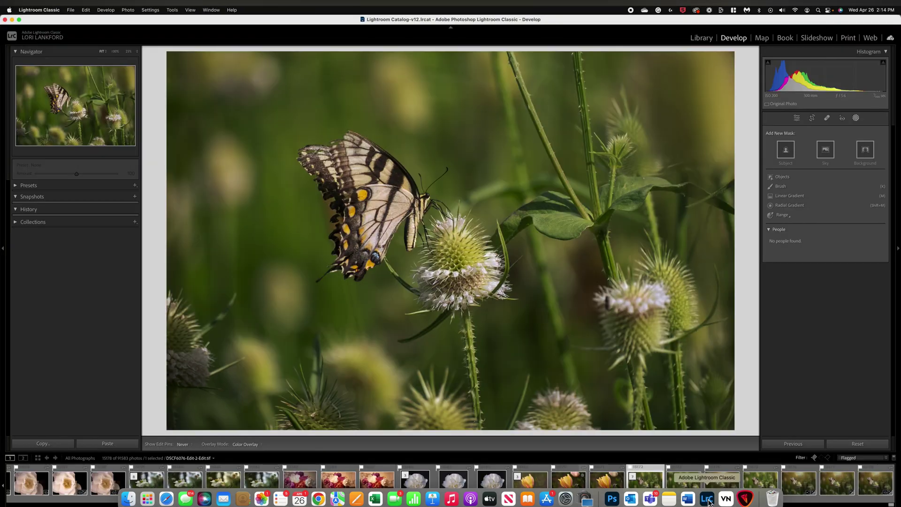
pyautogui.rightClick(549, 287)
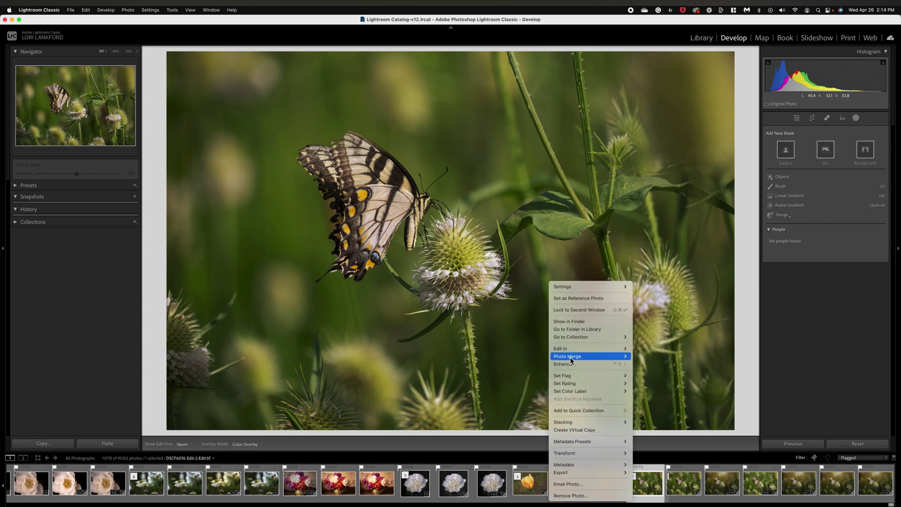
pyautogui.moveTo(573, 348)
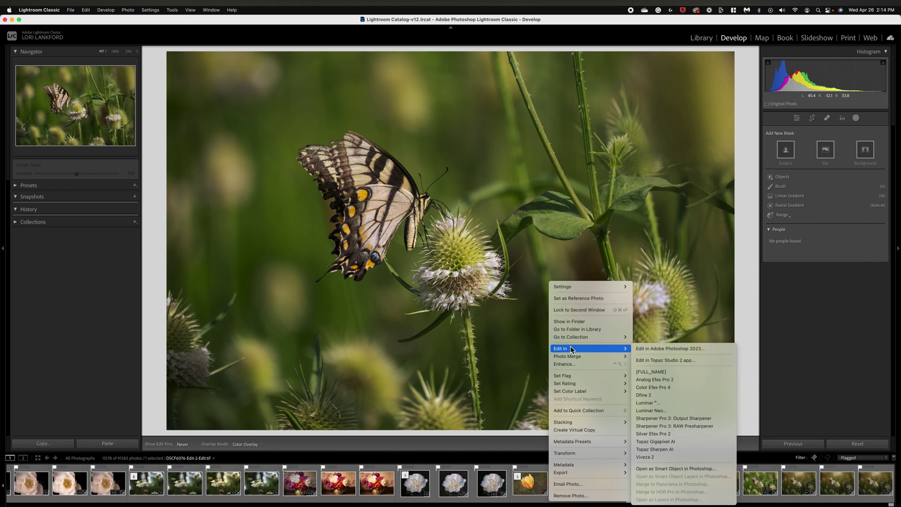
pyautogui.click(670, 410)
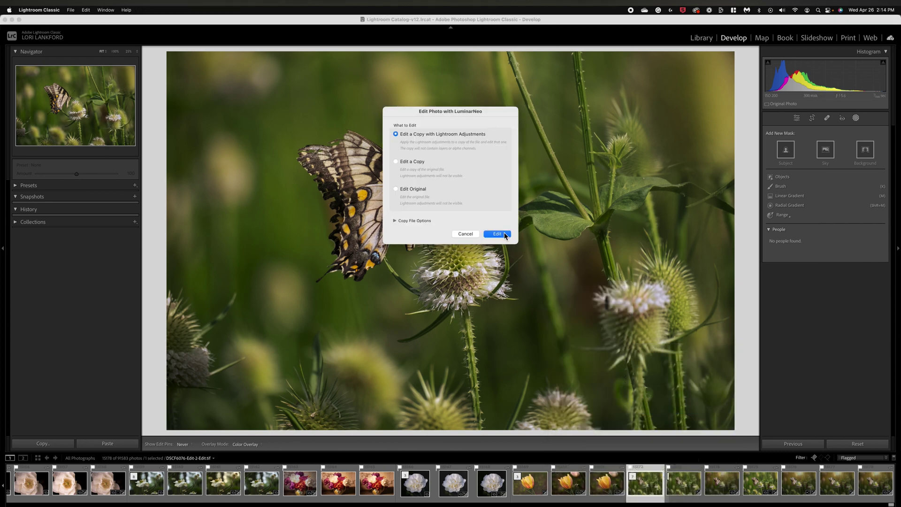
pyautogui.click(504, 234)
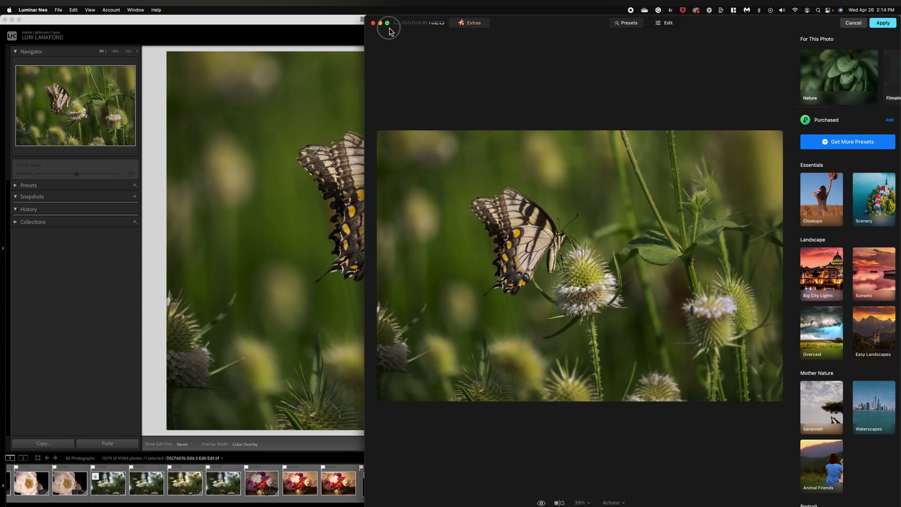
# Step: Make Luminar Neo full screen and switch to the Edit workspace tools
pyautogui.moveTo(387, 23)
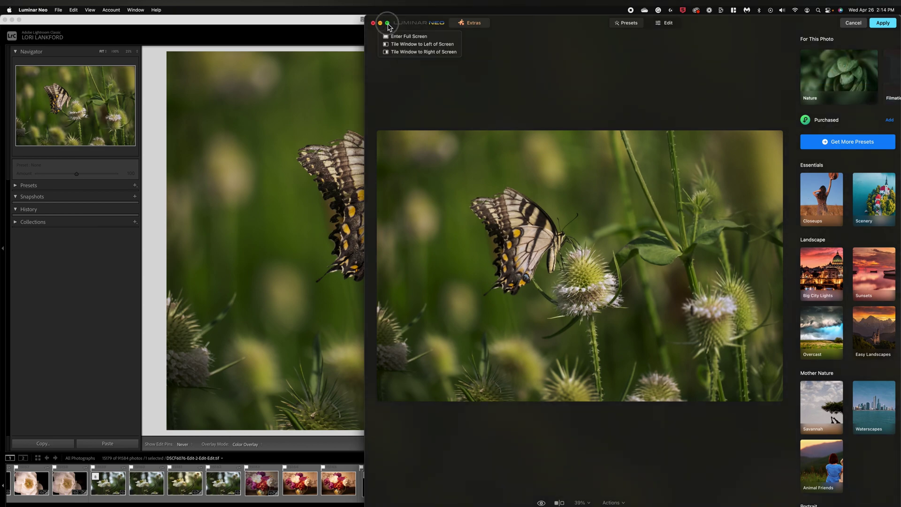
pyautogui.click(388, 24)
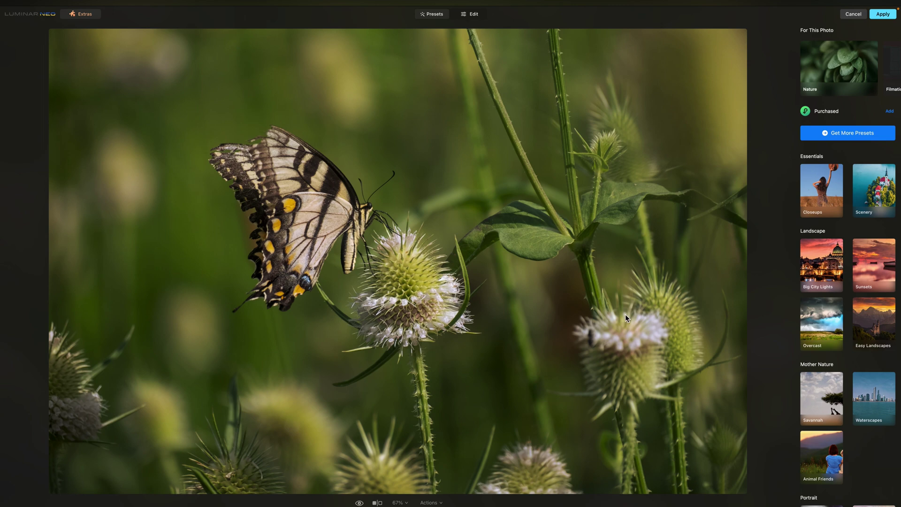
pyautogui.click(473, 15)
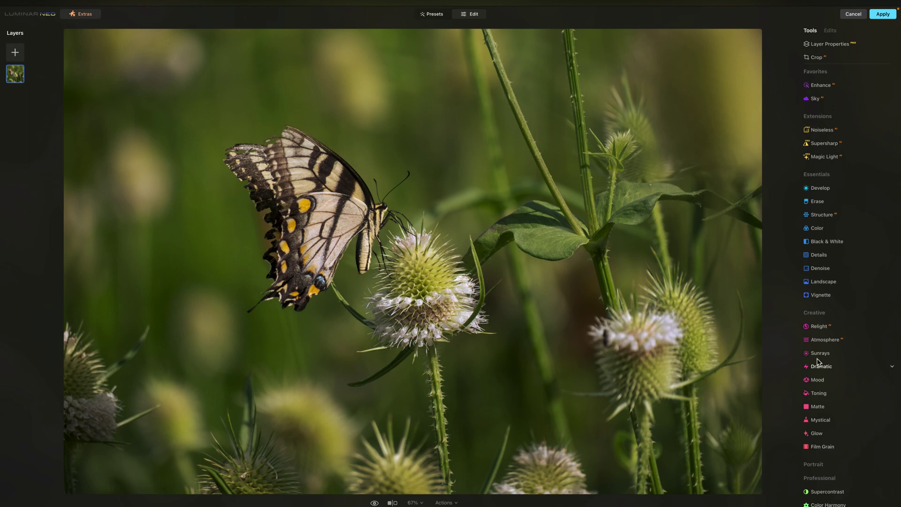
# Step: Set Relight Brightness Near -64, Brightness Far 55, Depth 87, Warmth Near -15, Warmth Far 31
pyautogui.click(819, 326)
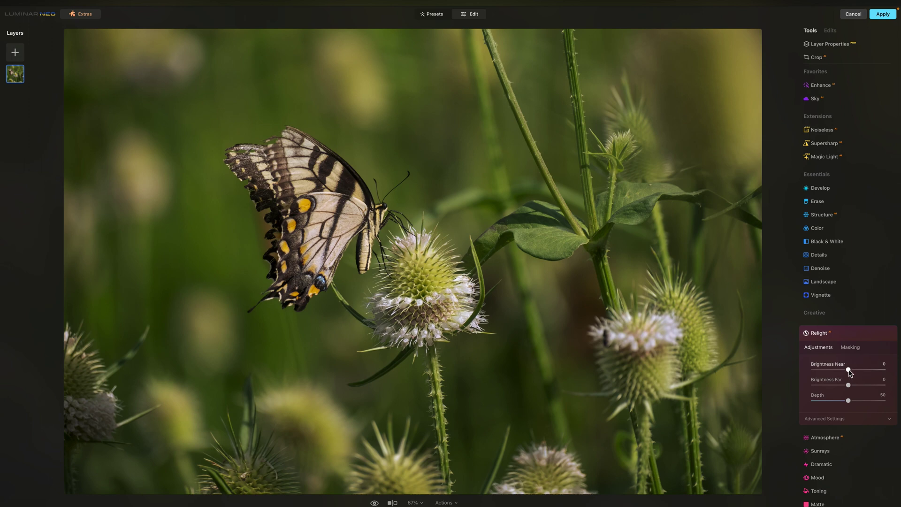
pyautogui.moveTo(848, 385); pyautogui.dragTo(875, 392)
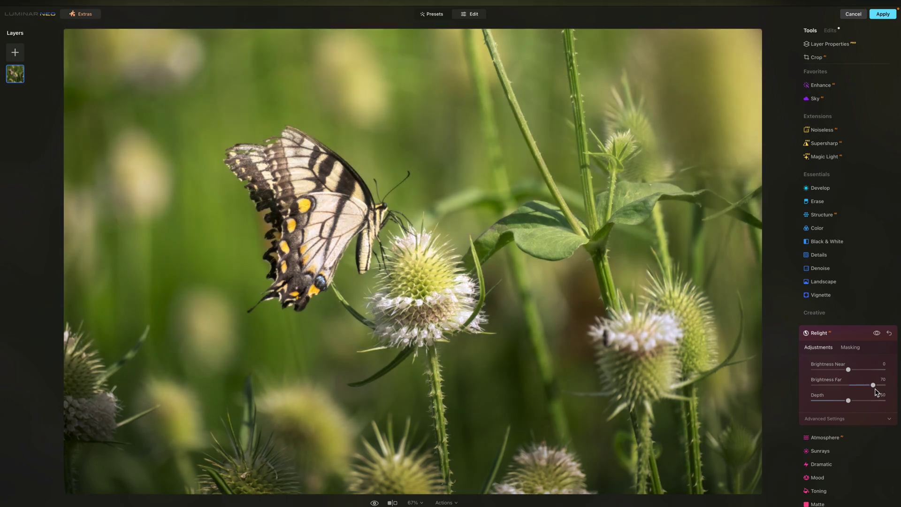
pyautogui.click(887, 422)
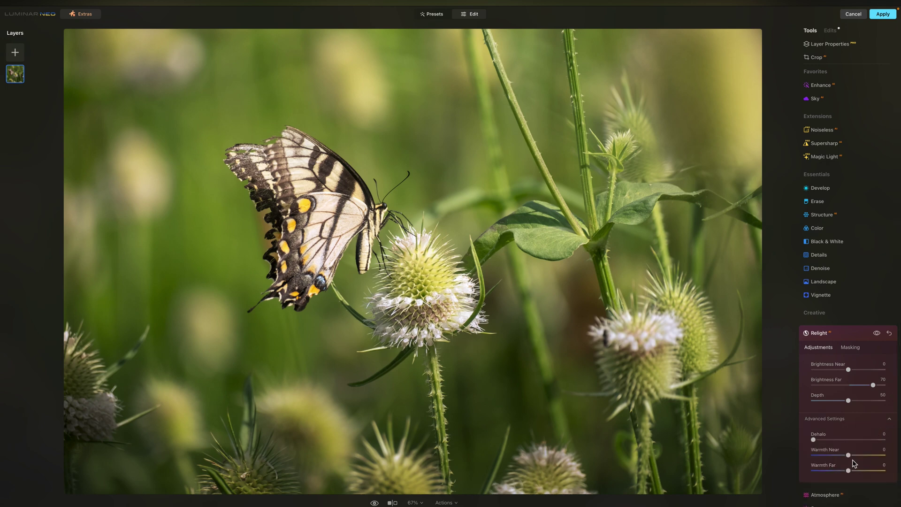
pyautogui.moveTo(848, 470); pyautogui.dragTo(871, 472)
pyautogui.moveTo(849, 455); pyautogui.dragTo(837, 455)
pyautogui.moveTo(848, 370); pyautogui.dragTo(824, 369)
pyautogui.moveTo(848, 400); pyautogui.dragTo(868, 386)
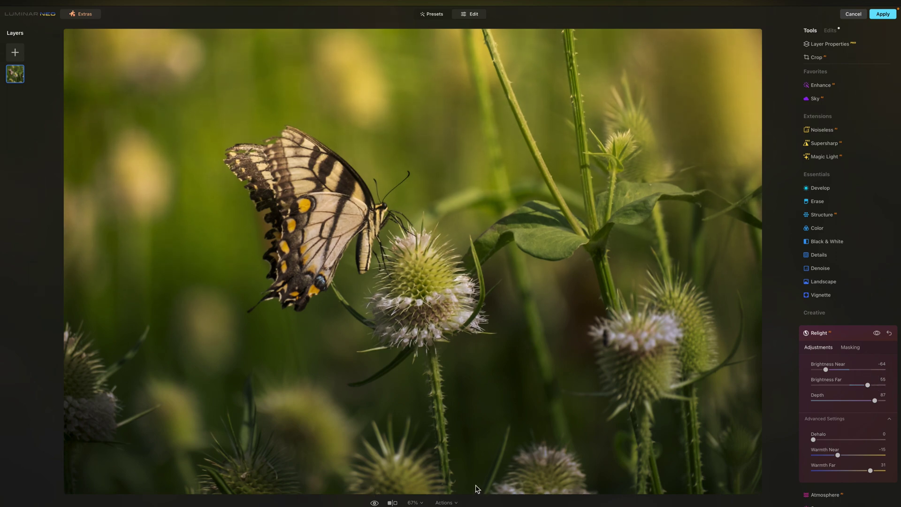
# Step: Compare before and after in split view, then ease Relight Brightness Far down to 41
pyautogui.click(394, 502)
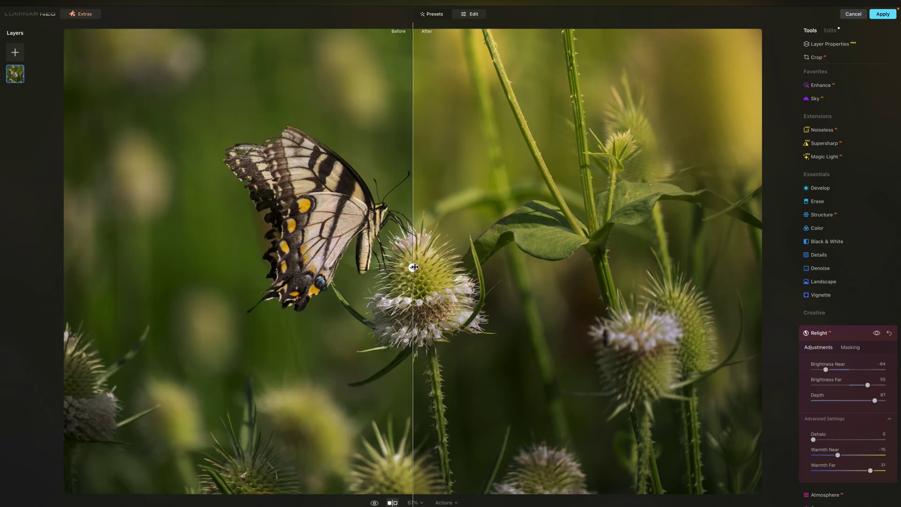
pyautogui.moveTo(412, 267); pyautogui.dragTo(346, 301)
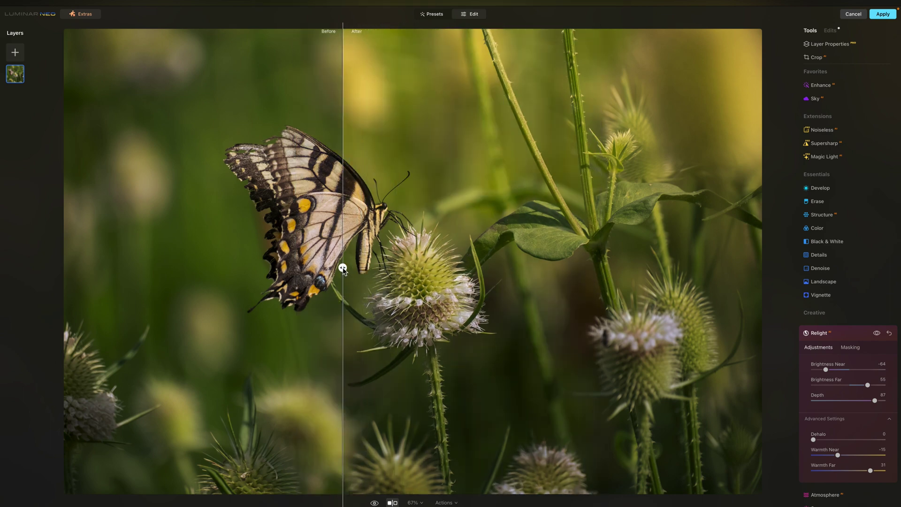
pyautogui.moveTo(342, 268); pyautogui.dragTo(454, 310)
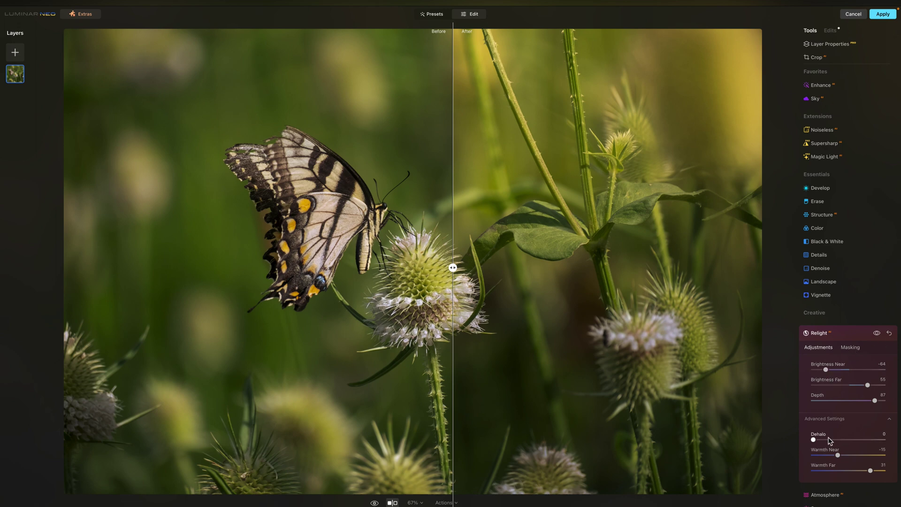
pyautogui.moveTo(868, 386); pyautogui.dragTo(863, 387)
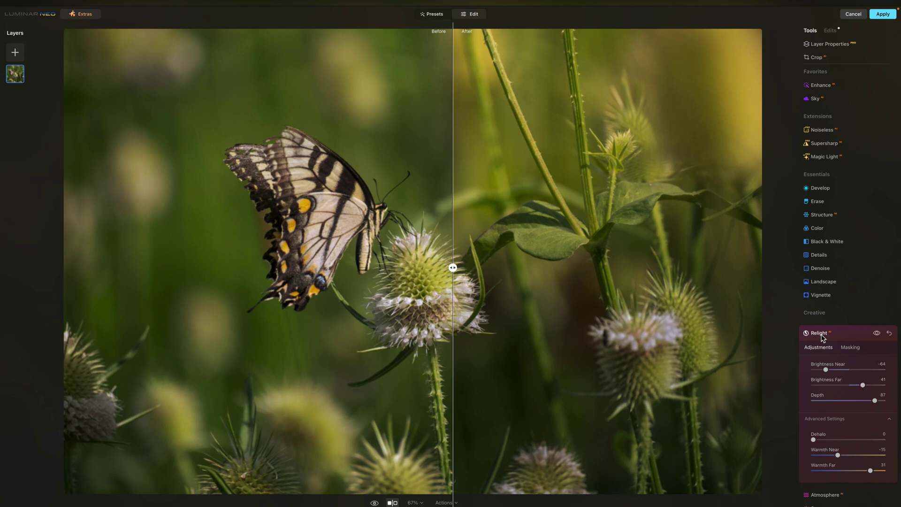
pyautogui.click(816, 334)
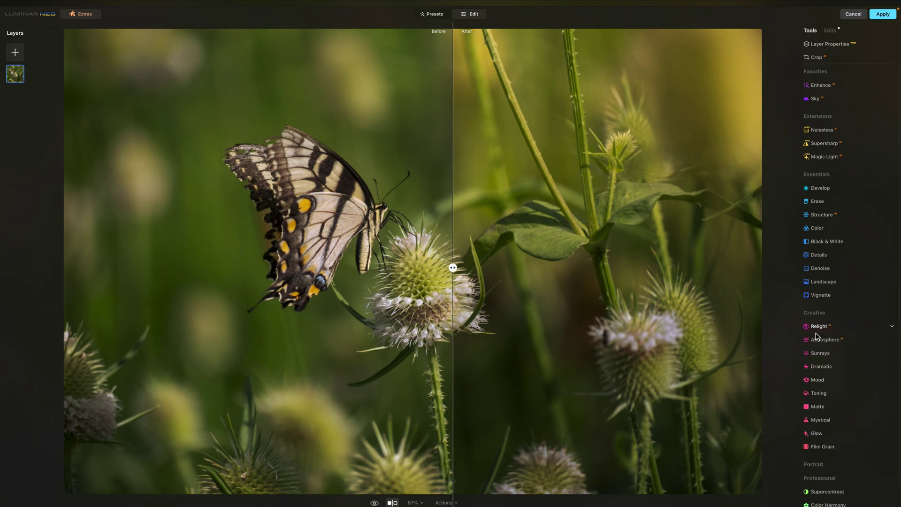
# Step: Place the Sunrays sun centre in the upper right with Amount 43
pyautogui.click(390, 503)
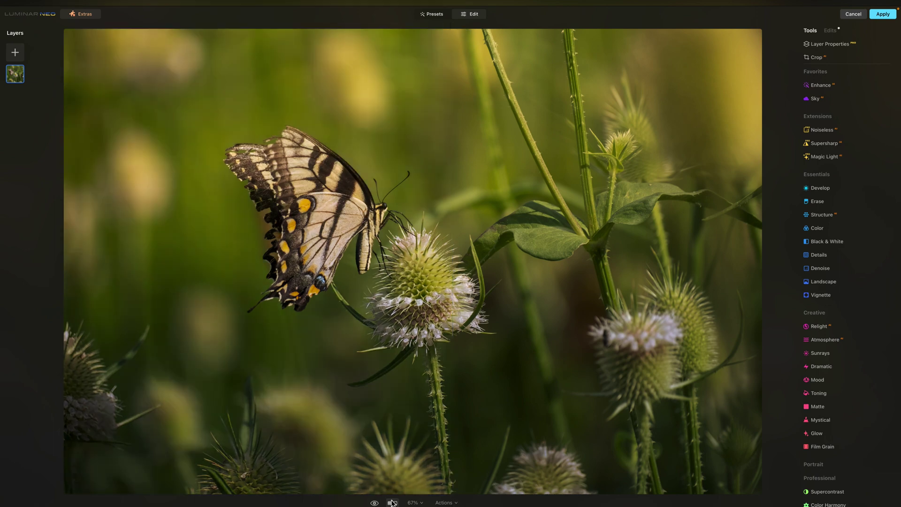
pyautogui.click(822, 354)
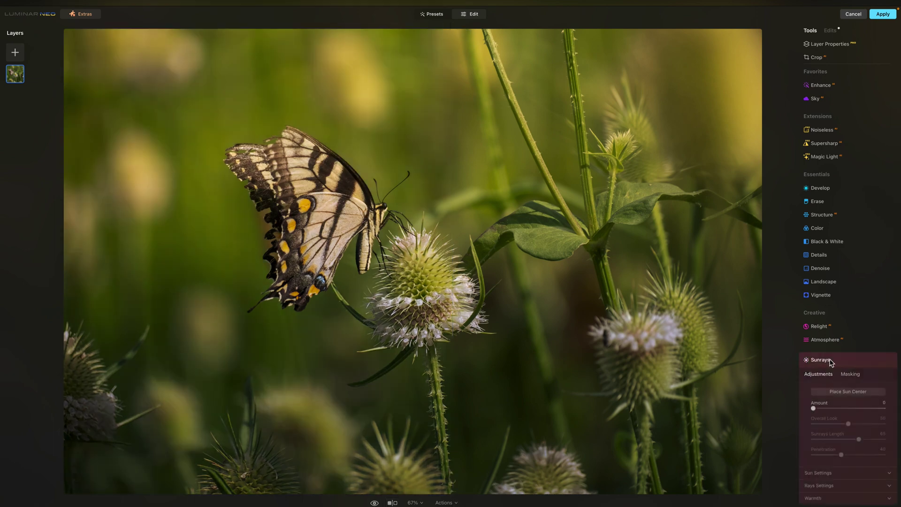
pyautogui.click(849, 393)
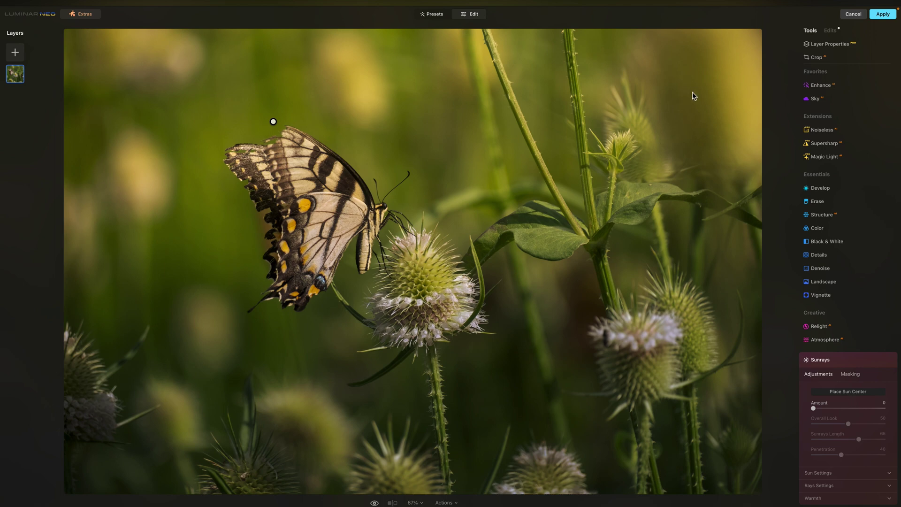
pyautogui.moveTo(273, 121); pyautogui.dragTo(421, 92)
pyautogui.moveTo(584, 80)
pyautogui.mouseDown()
pyautogui.moveTo(679, 96)
pyautogui.moveTo(688, 108)
pyautogui.mouseUp()
pyautogui.moveTo(814, 408); pyautogui.dragTo(829, 459)
# Step: Adjust the ray settings to 17 sunrays with Randomize 28
pyautogui.scroll(-3, 827, 459)
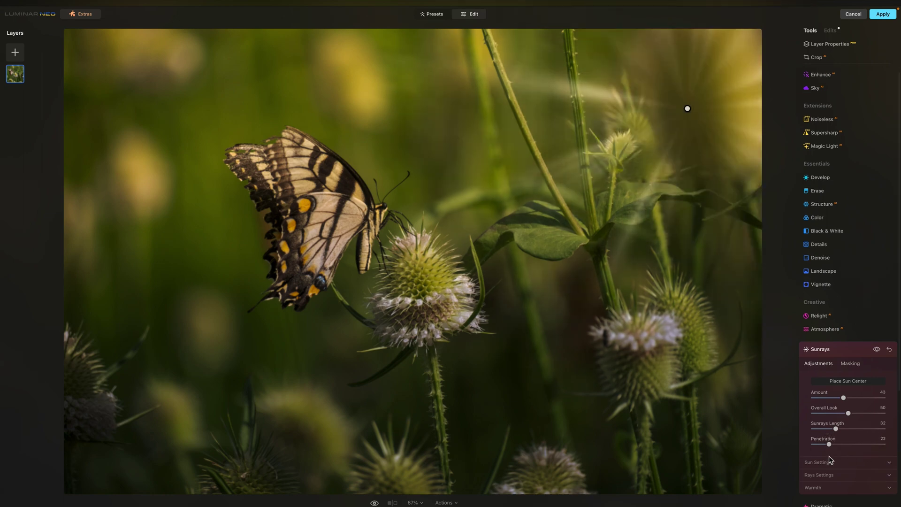
pyautogui.click(887, 444)
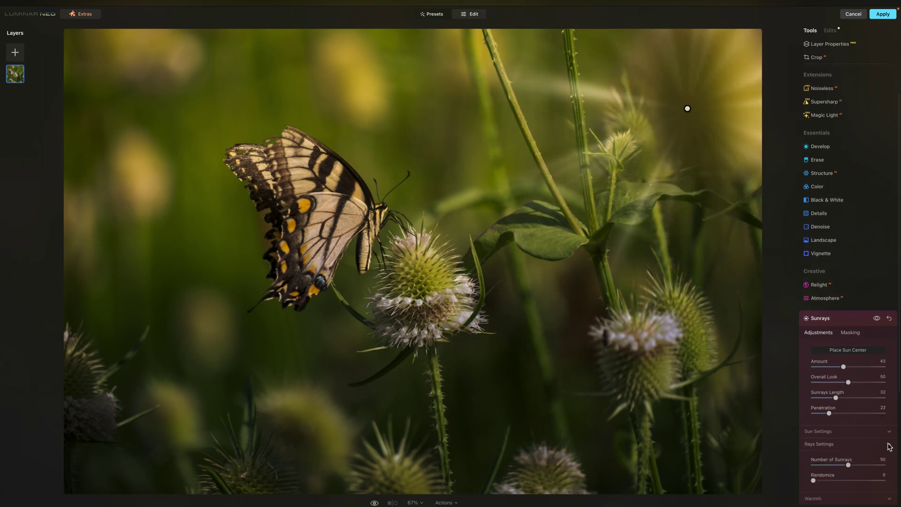
pyautogui.scroll(-2, 886, 444)
pyautogui.moveTo(814, 445); pyautogui.dragTo(860, 407)
pyautogui.click(826, 397)
pyautogui.scroll(-1, 826, 398)
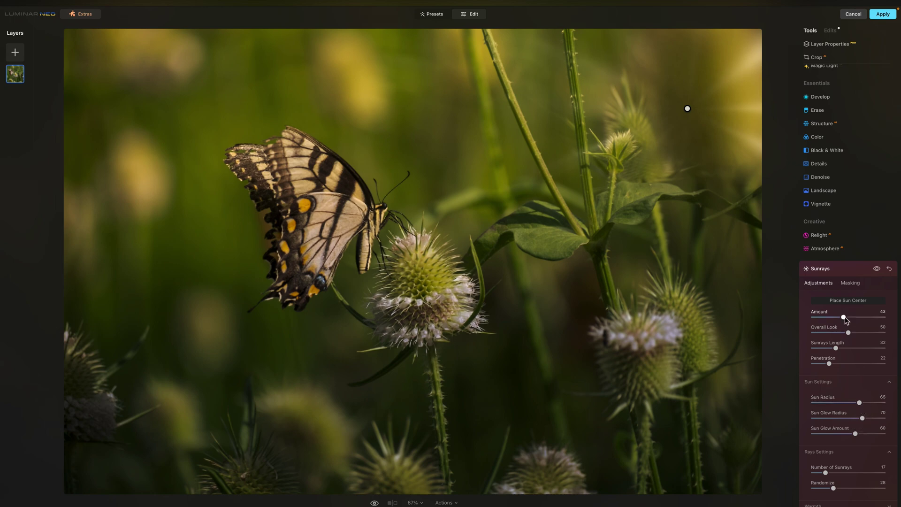
# Step: Try Sunrays Amount 26, a top-right sun and Length 78, then reset Sunrays to zero
pyautogui.moveTo(844, 317); pyautogui.dragTo(831, 318)
pyautogui.moveTo(687, 109)
pyautogui.mouseDown()
pyautogui.moveTo(736, 66)
pyautogui.moveTo(736, 55)
pyautogui.mouseUp()
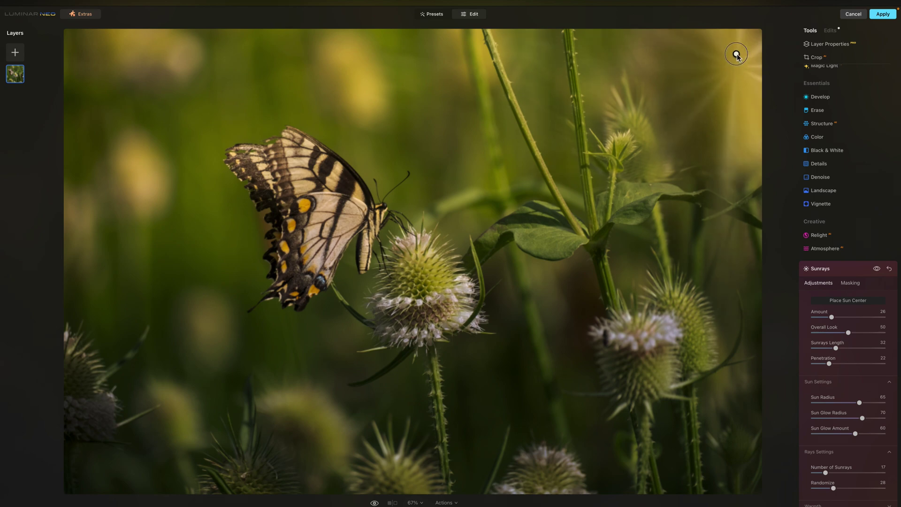
pyautogui.moveTo(731, 54); pyautogui.dragTo(670, 125)
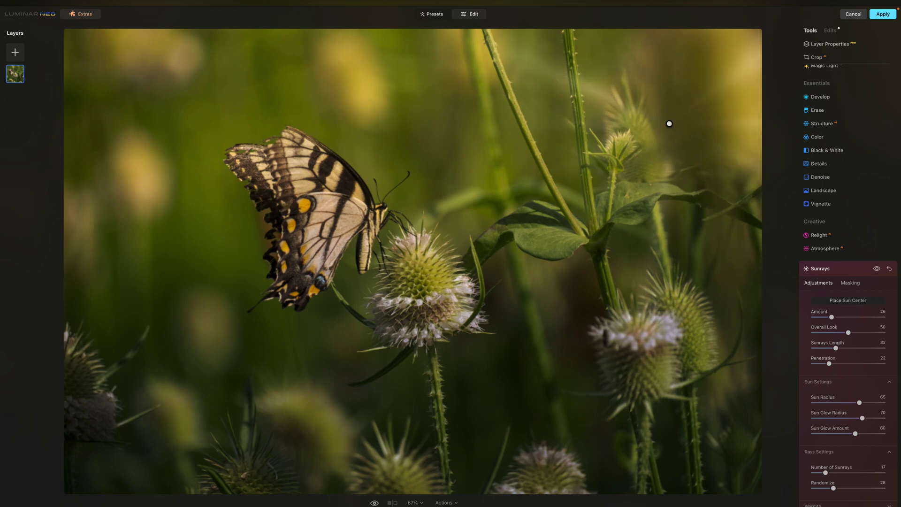
pyautogui.moveTo(671, 125); pyautogui.dragTo(760, 28)
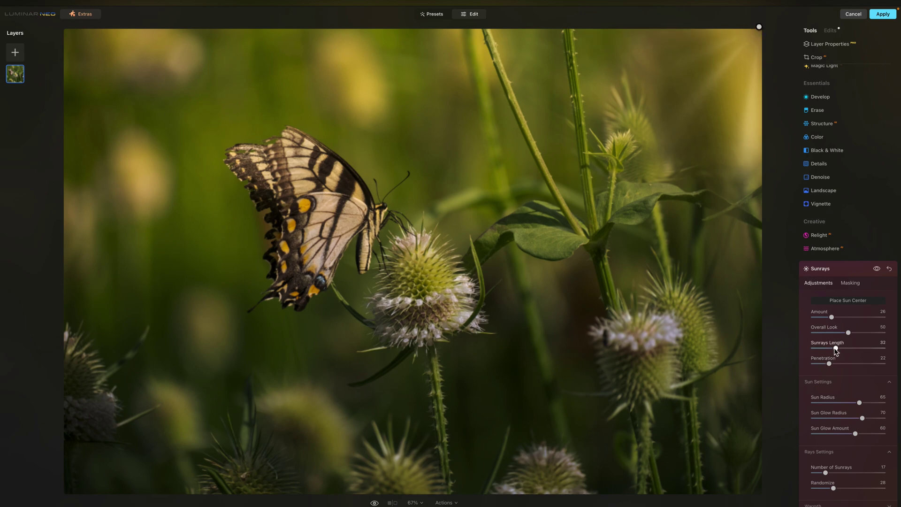
pyautogui.moveTo(835, 348); pyautogui.dragTo(868, 350)
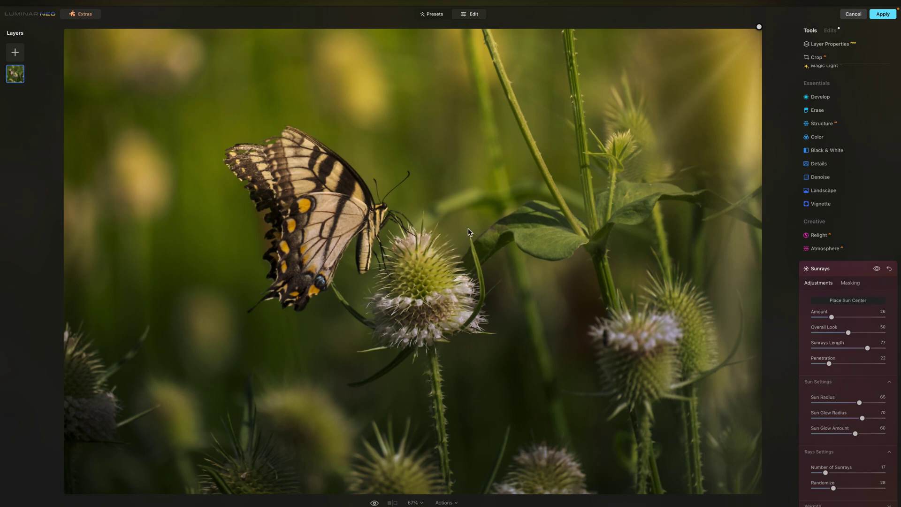
pyautogui.click(889, 269)
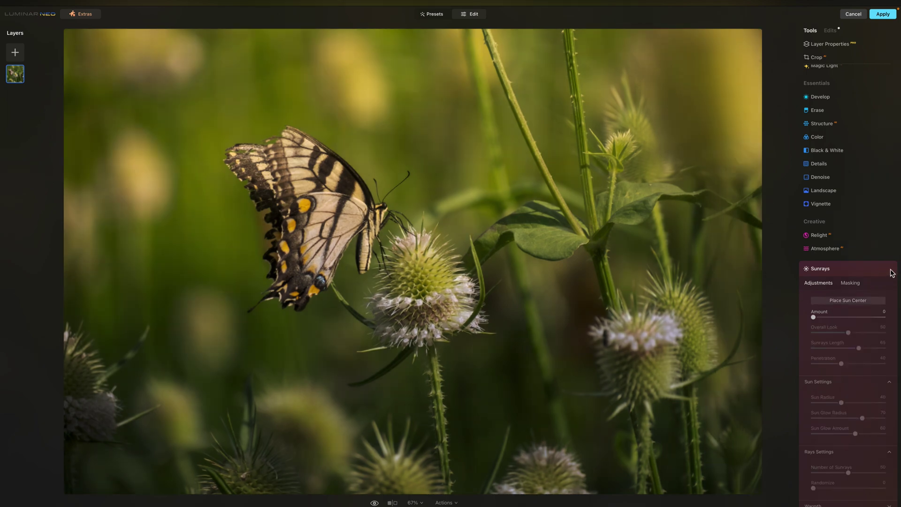
pyautogui.click(821, 269)
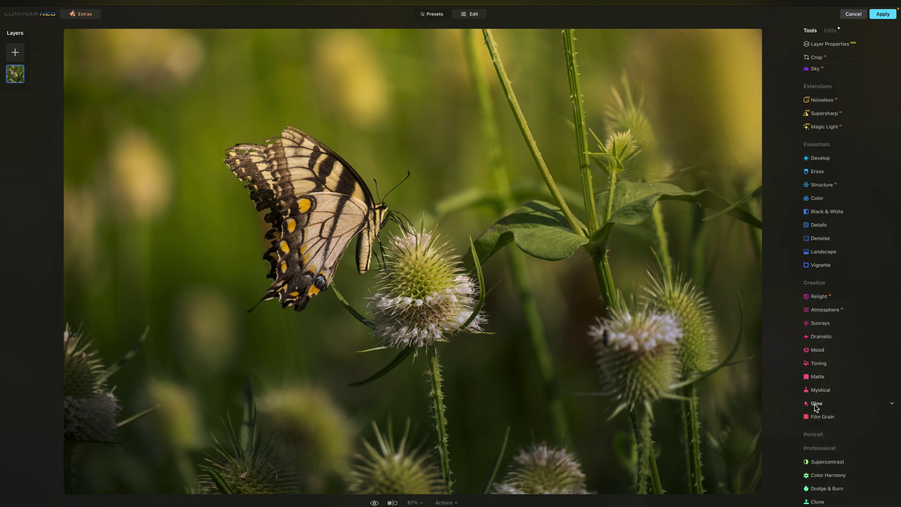
# Step: Apply a Glow of type Orton Effect Soft, raising its Amount
pyautogui.click(816, 405)
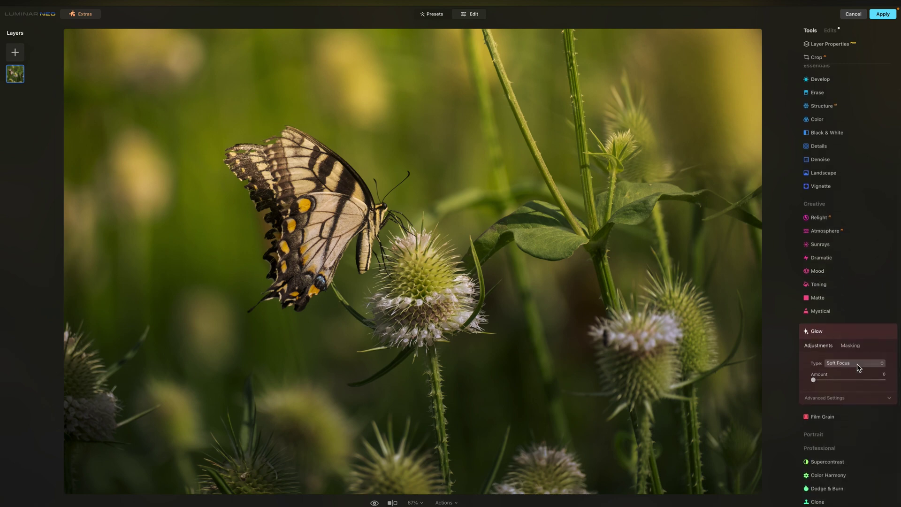
pyautogui.click(822, 217)
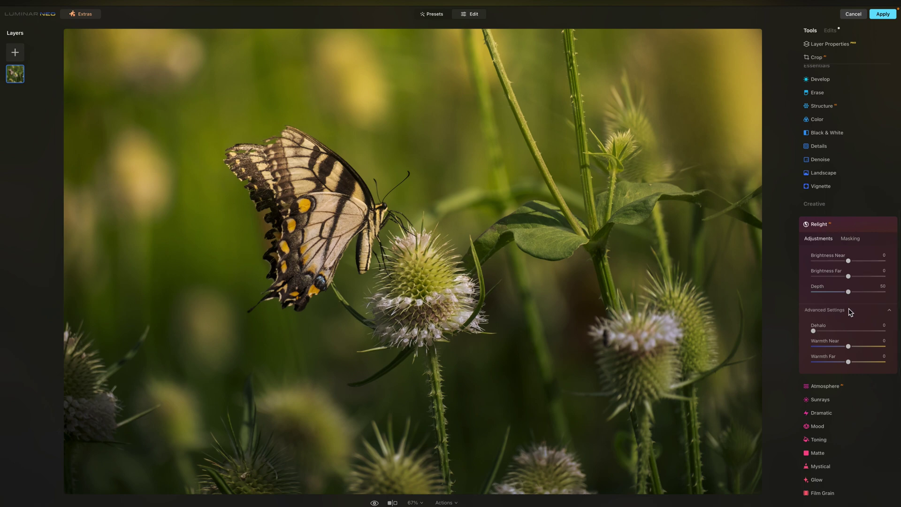
pyautogui.click(821, 225)
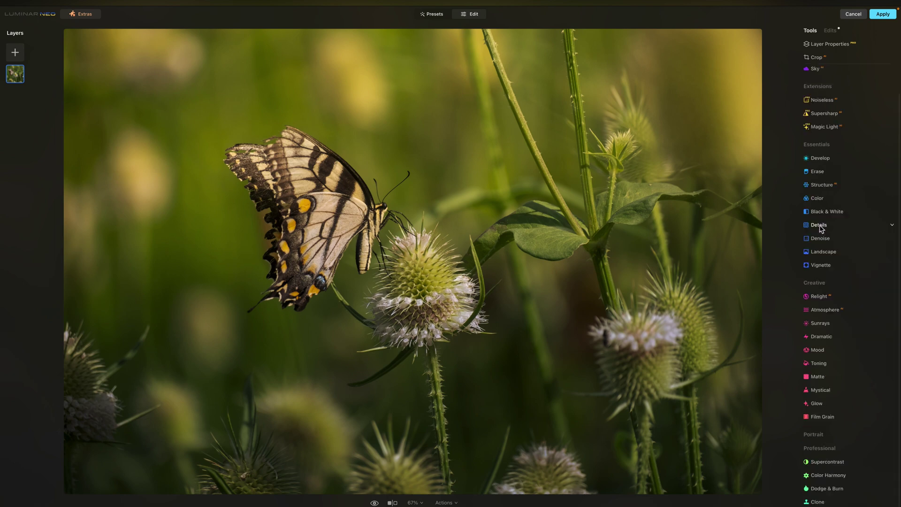
pyautogui.click(817, 402)
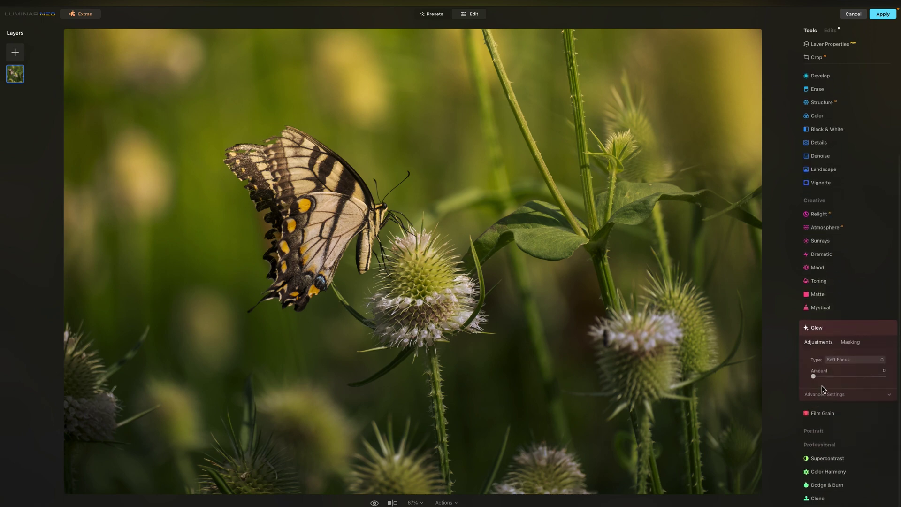
pyautogui.click(845, 363)
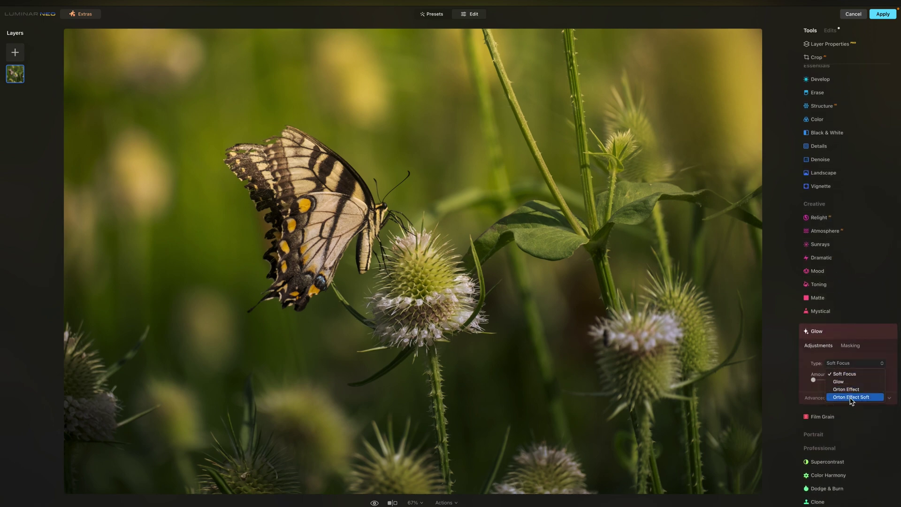
pyautogui.click(850, 397)
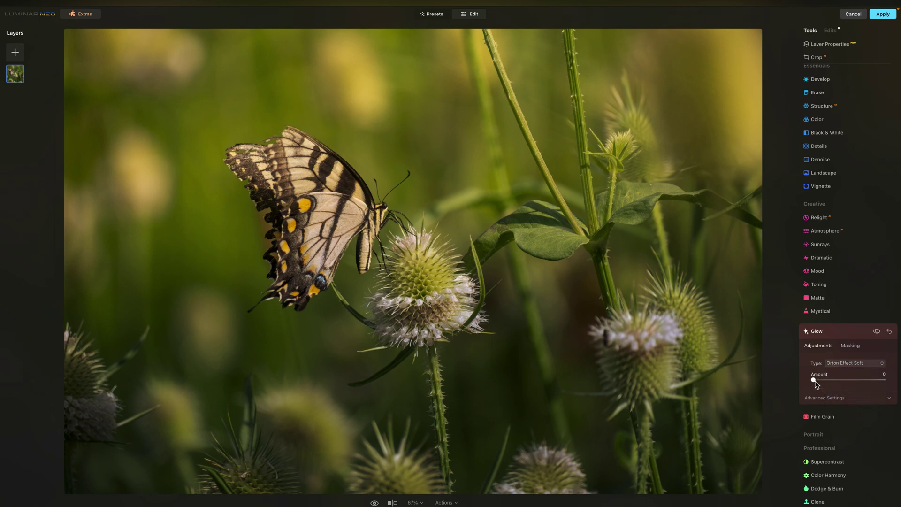
pyautogui.moveTo(814, 379); pyautogui.dragTo(847, 381)
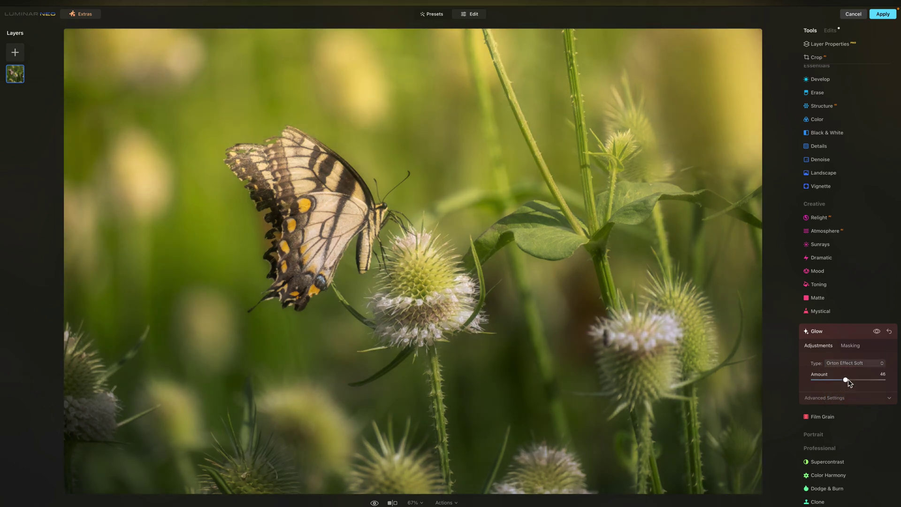
# Step: Set glow Softness 84, Brightness -93, Warmth 60 and Amount 51
pyautogui.click(839, 398)
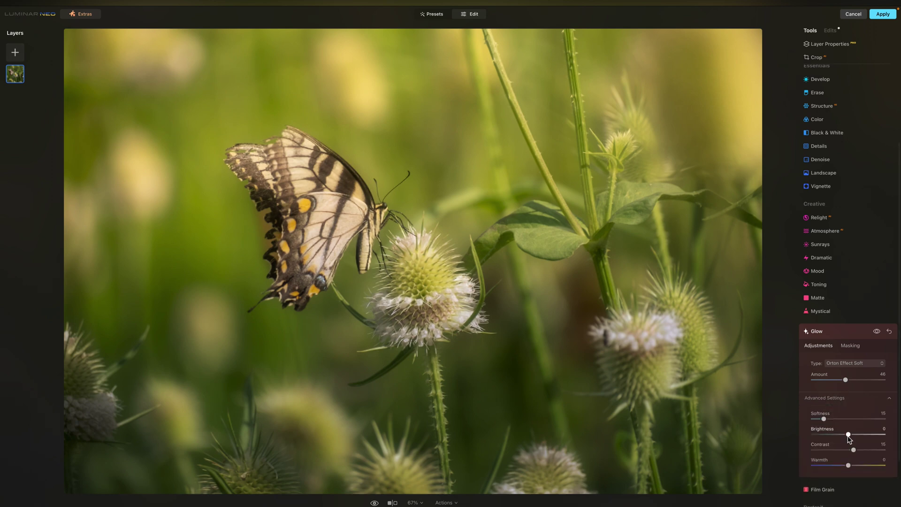
pyautogui.moveTo(824, 419)
pyautogui.mouseDown()
pyautogui.moveTo(865, 418)
pyautogui.moveTo(815, 434)
pyautogui.mouseUp()
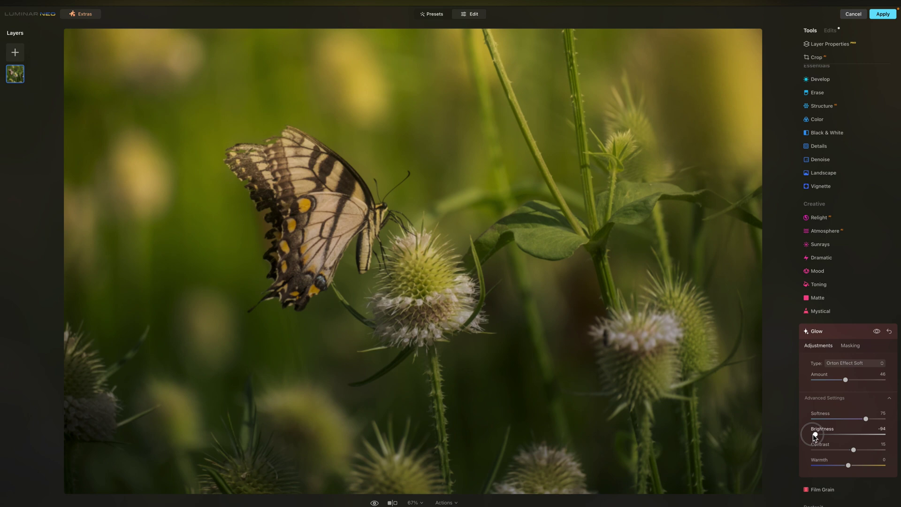
pyautogui.moveTo(848, 465); pyautogui.dragTo(870, 465)
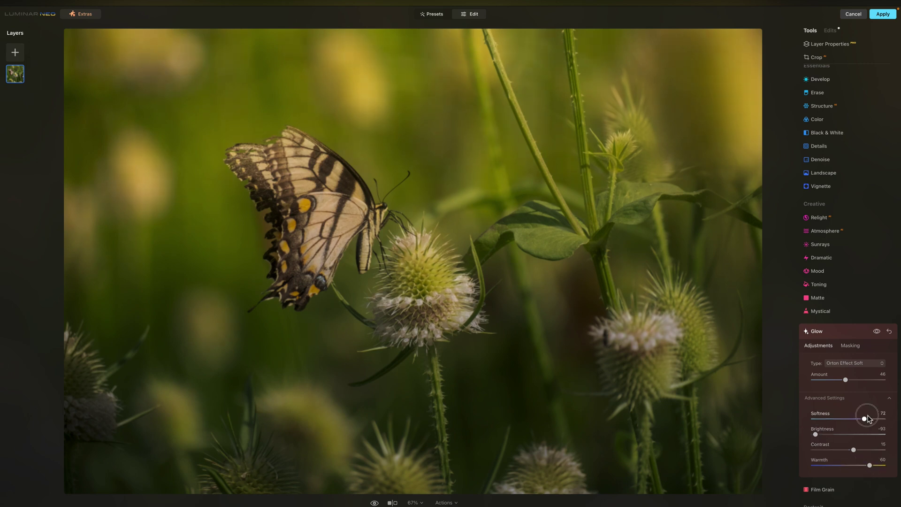
pyautogui.moveTo(866, 419); pyautogui.dragTo(872, 419)
pyautogui.moveTo(847, 383)
pyautogui.mouseDown()
pyautogui.moveTo(837, 383)
pyautogui.moveTo(859, 384)
pyautogui.moveTo(850, 384)
pyautogui.mouseUp()
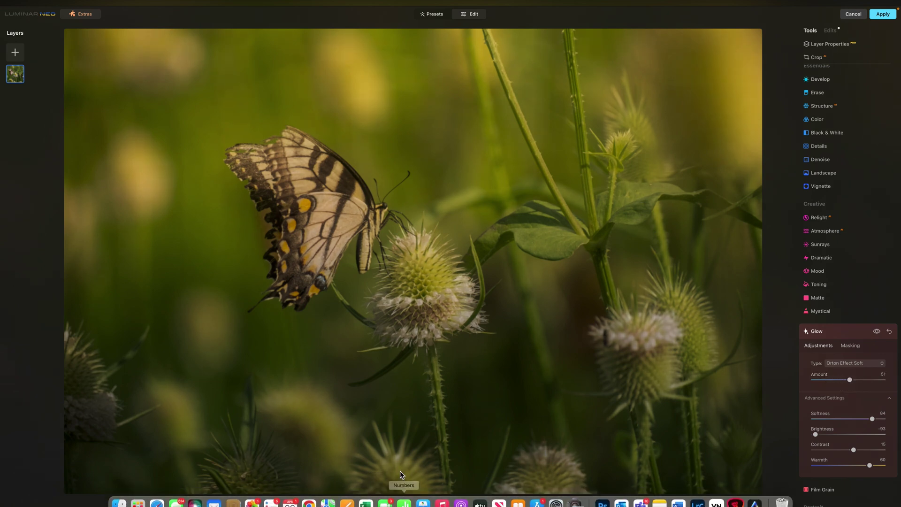
# Step: Check the glow against the original in split view and lower Glow Amount to 35
pyautogui.click(393, 503)
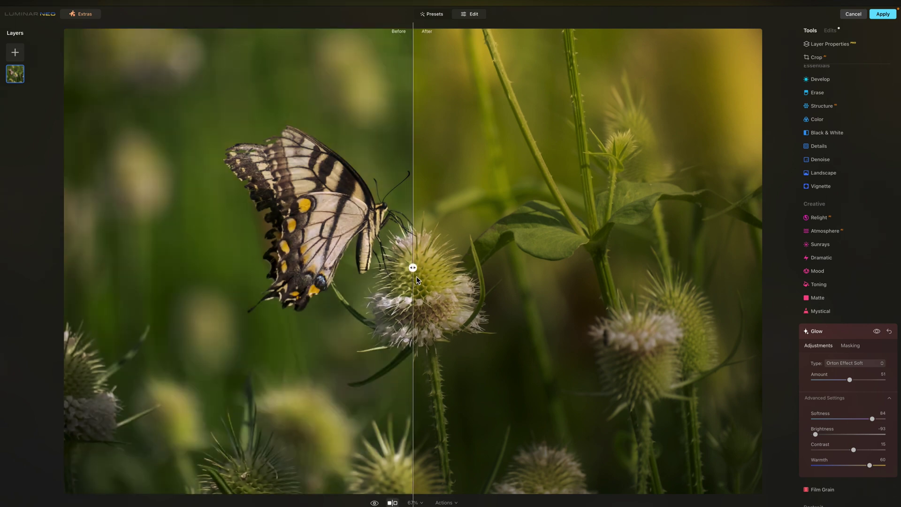
pyautogui.moveTo(413, 267); pyautogui.dragTo(437, 251)
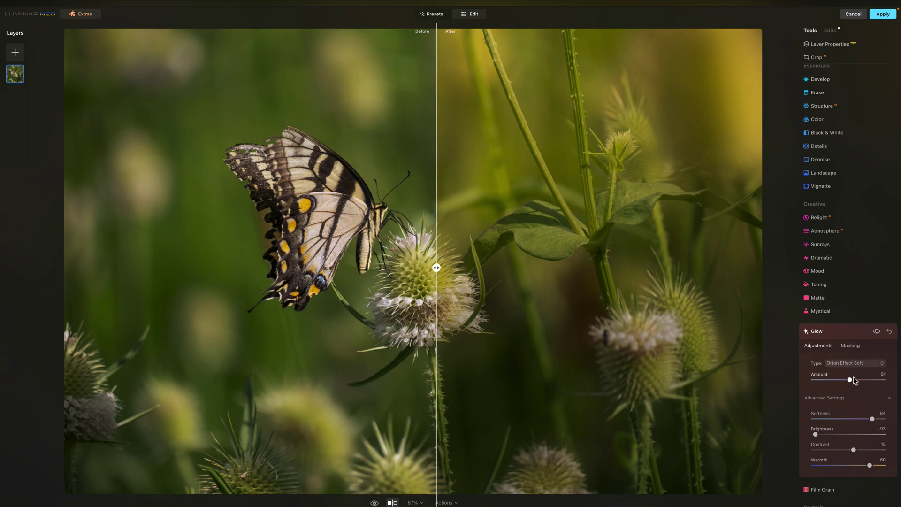
pyautogui.moveTo(850, 380); pyautogui.dragTo(838, 379)
pyautogui.moveTo(437, 266); pyautogui.dragTo(400, 292)
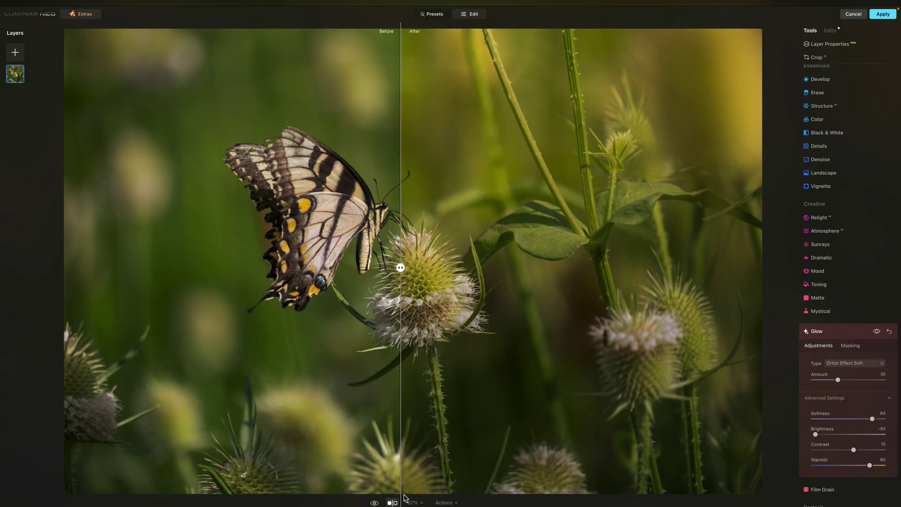
pyautogui.click(392, 503)
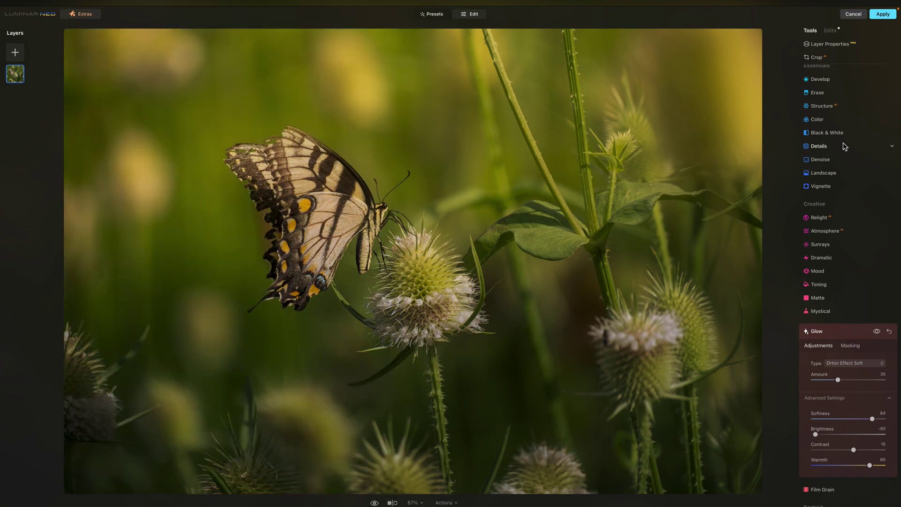
# Step: In Luminar Neo's Develop tool, pull a tone-curve midpoint down, then set Exposure to 0.38
pyautogui.click(817, 81)
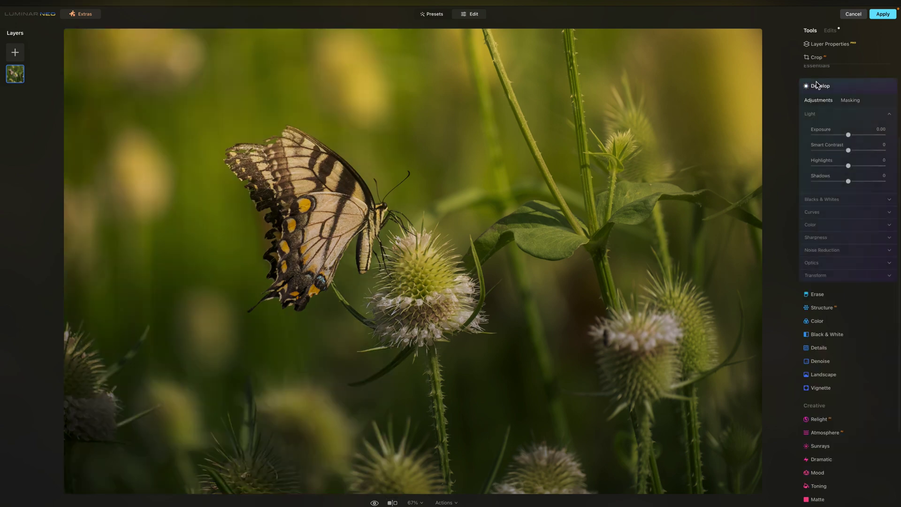
pyautogui.click(834, 214)
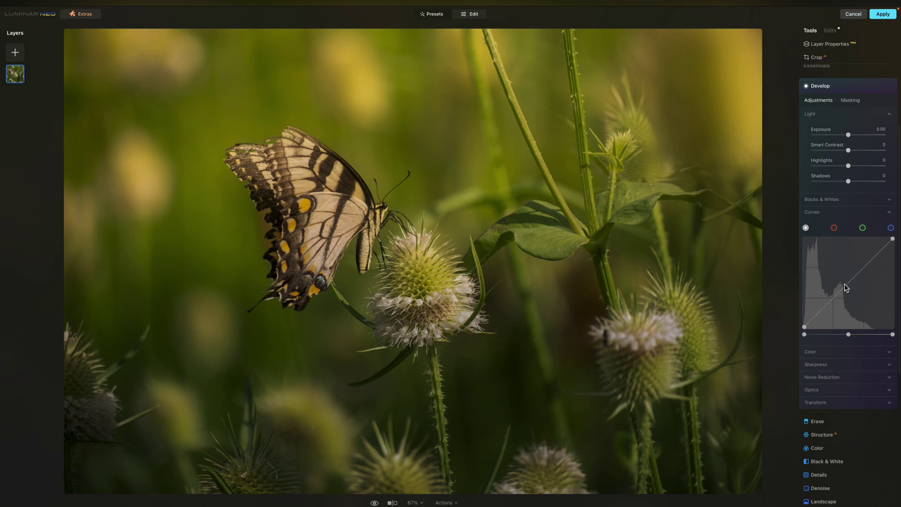
pyautogui.moveTo(849, 286); pyautogui.dragTo(848, 287)
pyautogui.moveTo(848, 135); pyautogui.dragTo(851, 136)
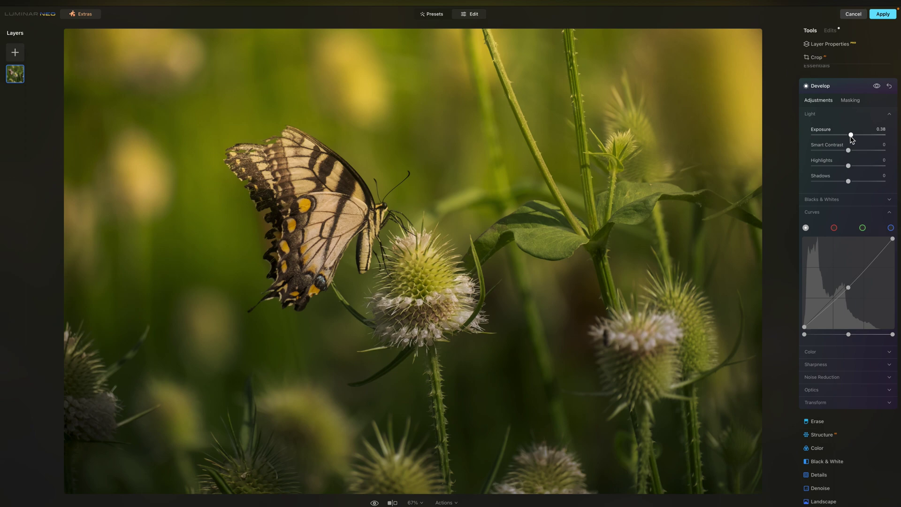
pyautogui.scroll(-6, 860, 277)
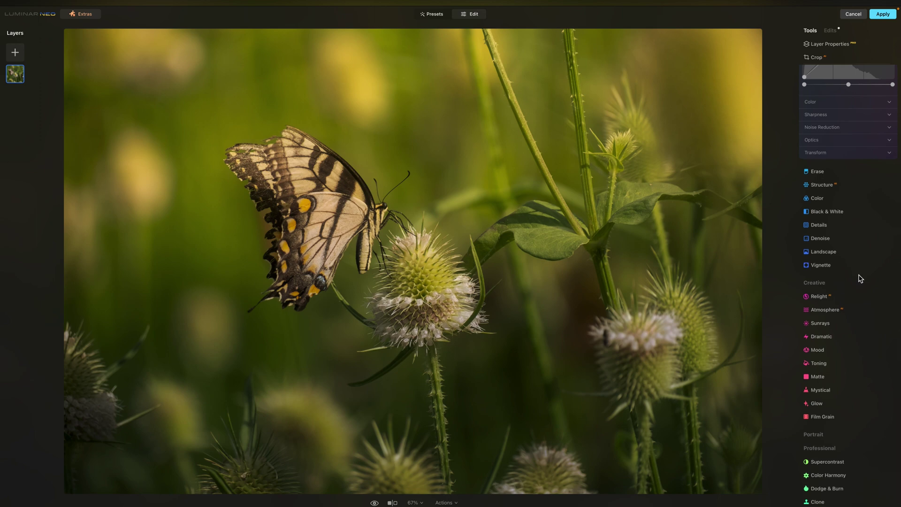
# Step: Switch back to Lightroom Classic and select DSCF6076-Edit.tif from the filmstrip
pyautogui.moveTo(621, 504)
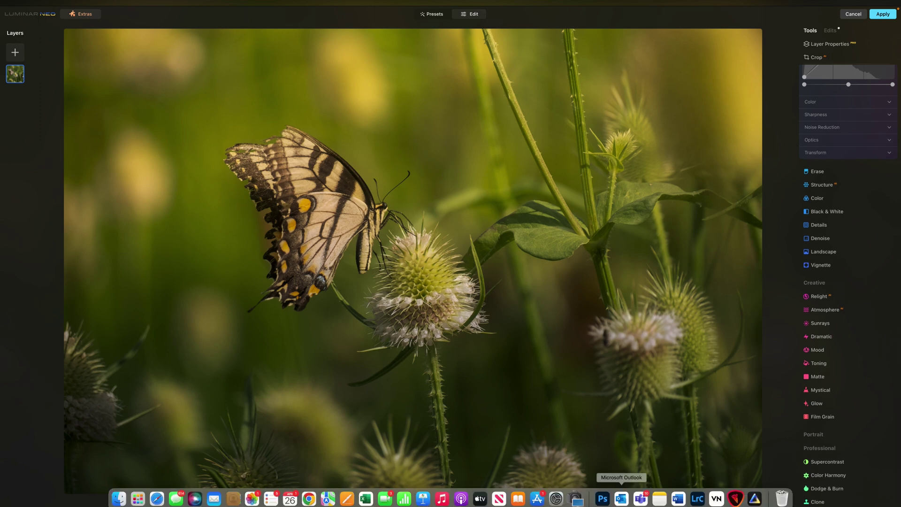
pyautogui.click(698, 499)
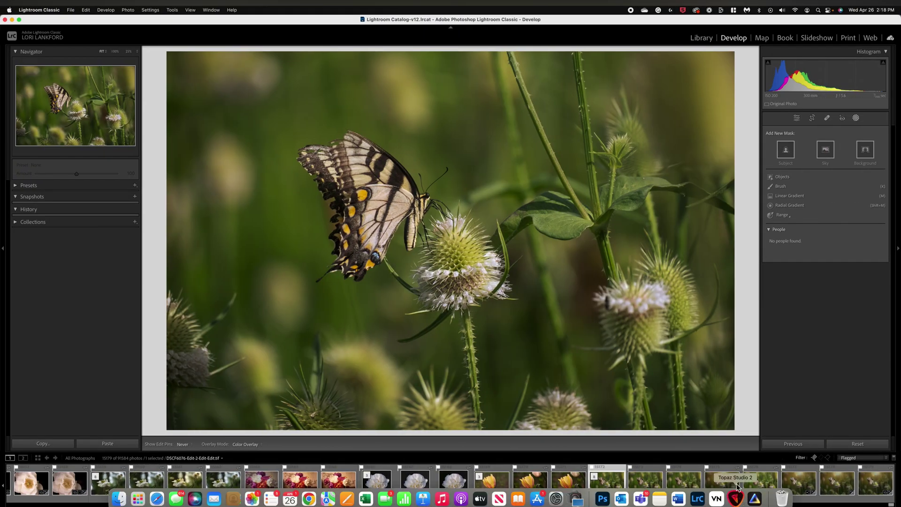
pyautogui.click(716, 489)
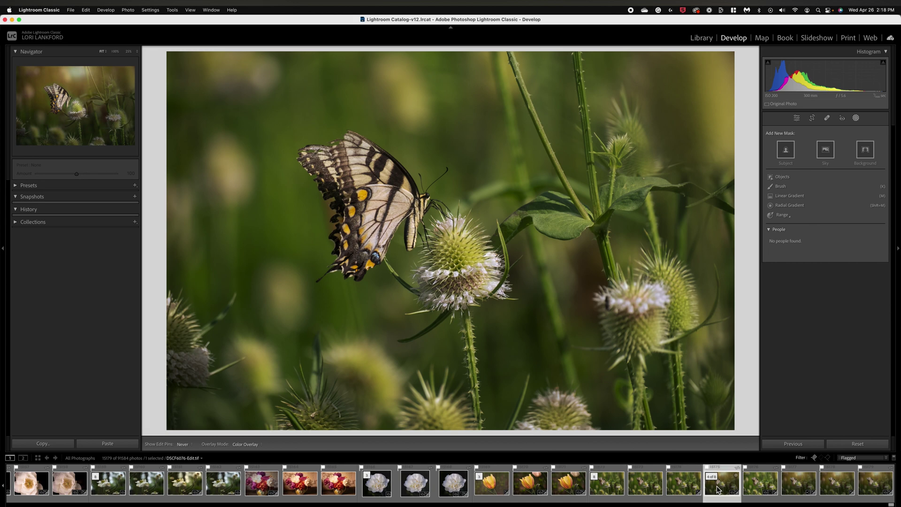